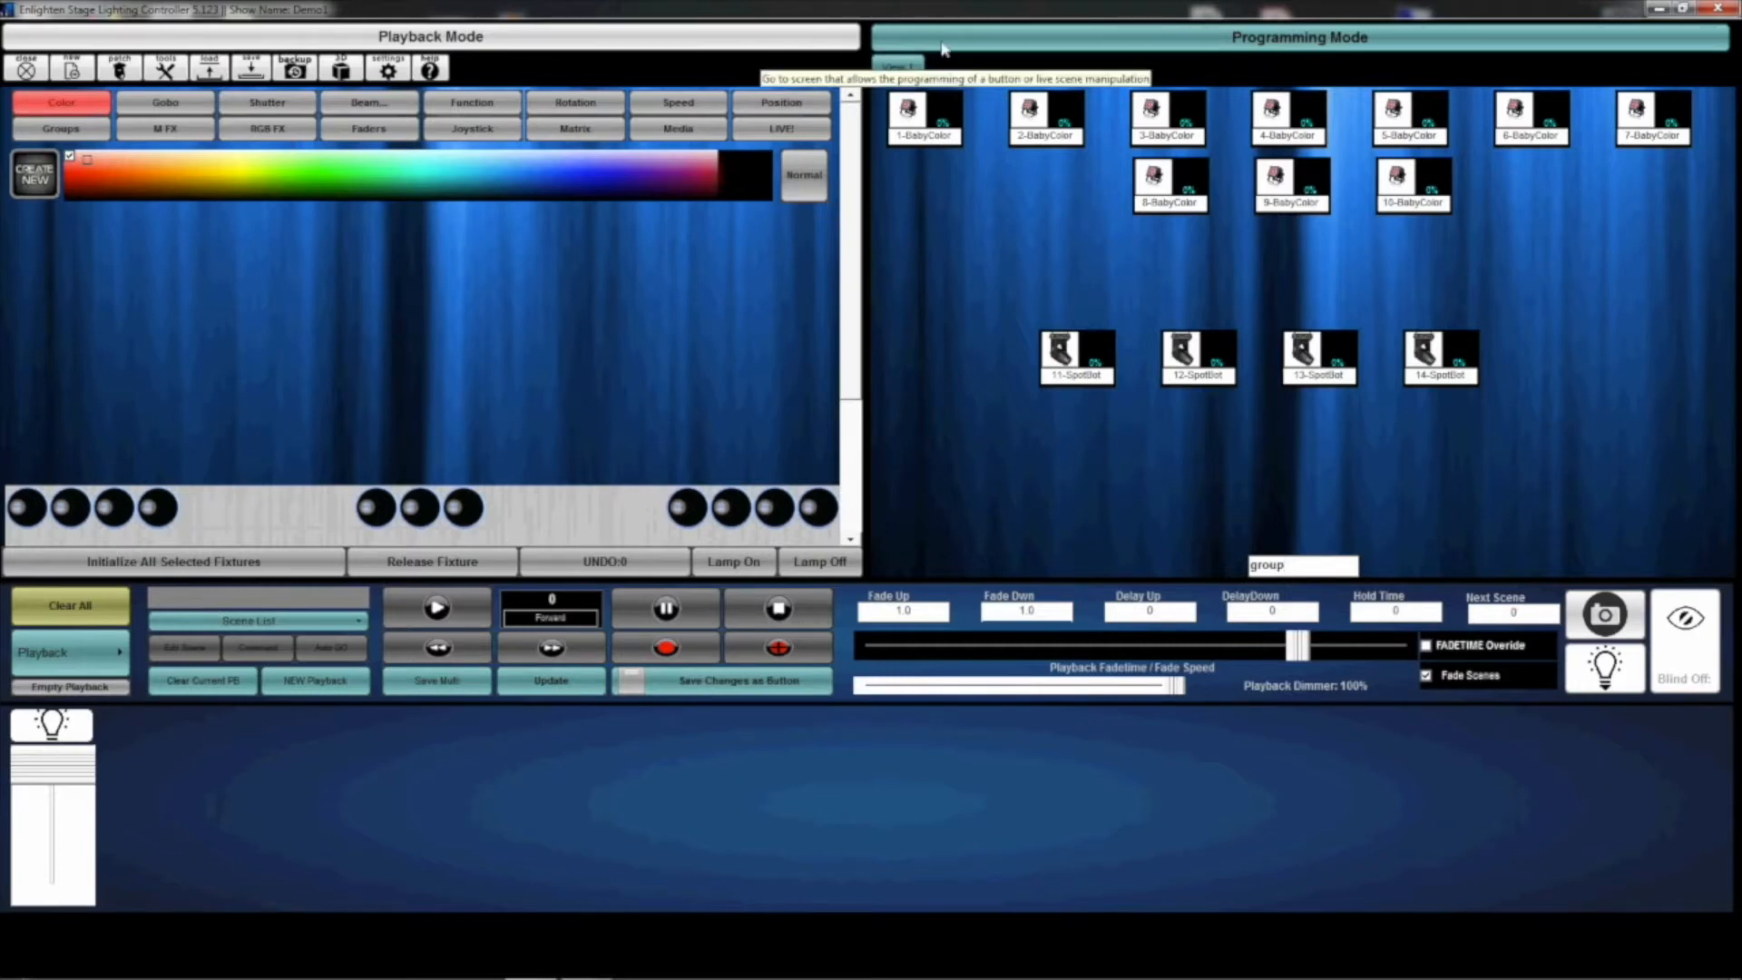
Step: Look at the empty playback page in Playback Mode and return to Programming Mode
left_click(844, 43)
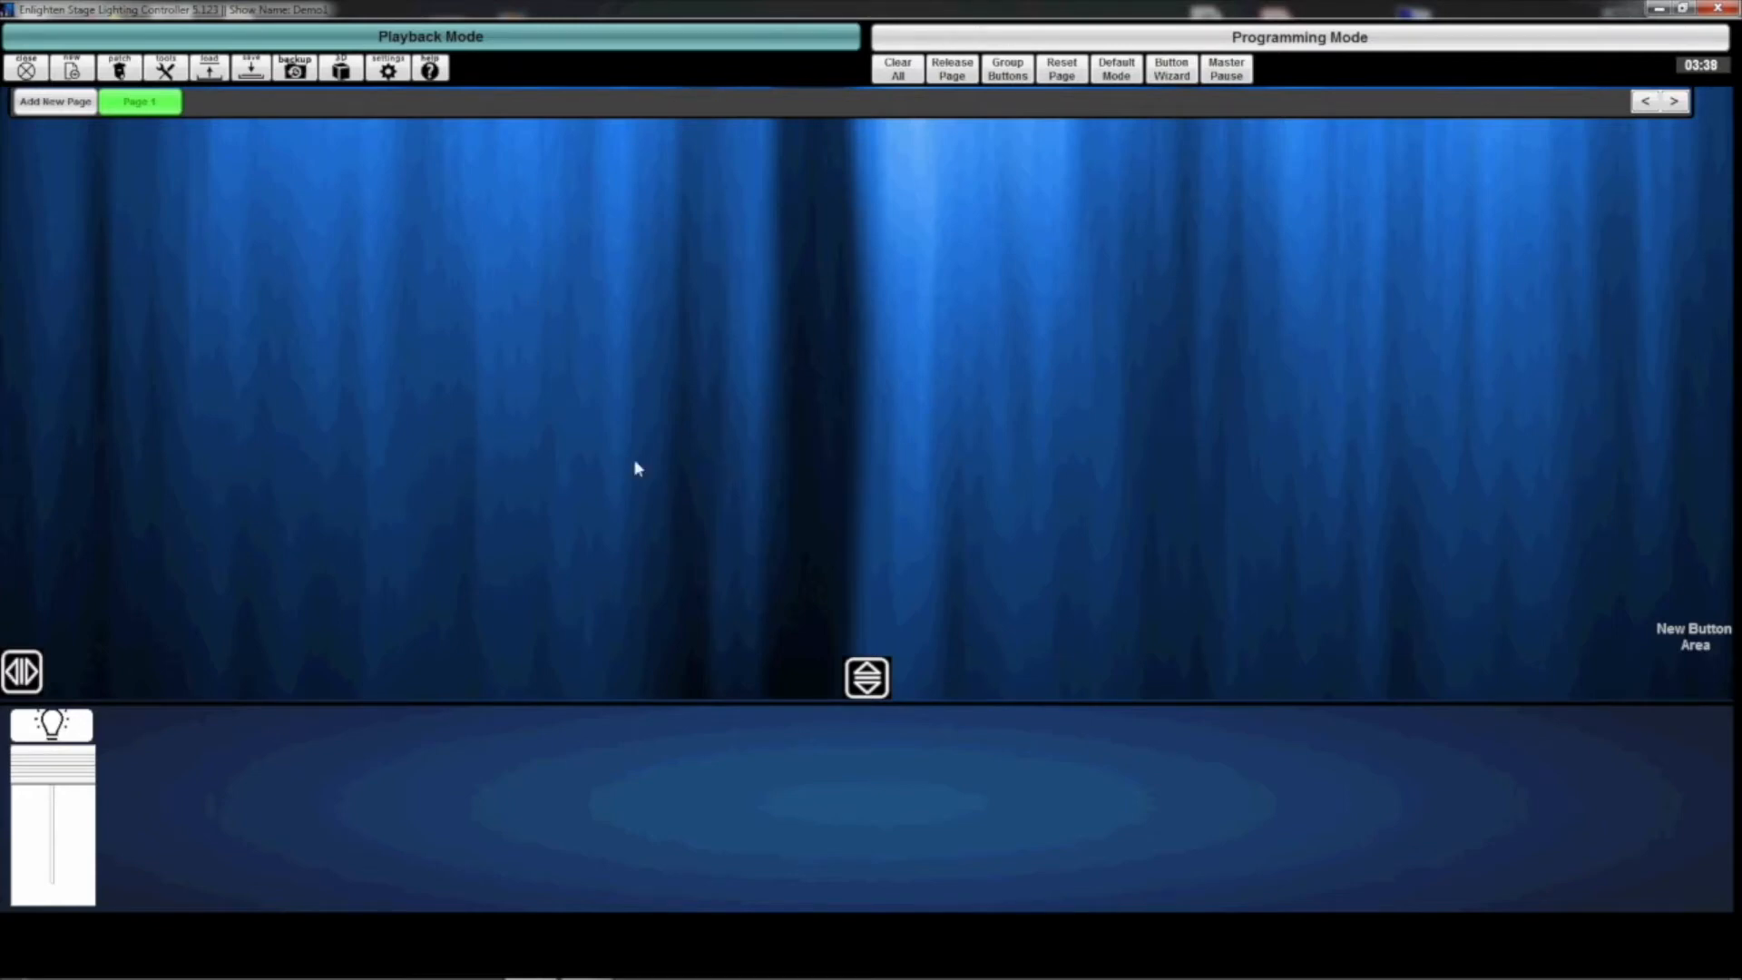
left_click(1021, 41)
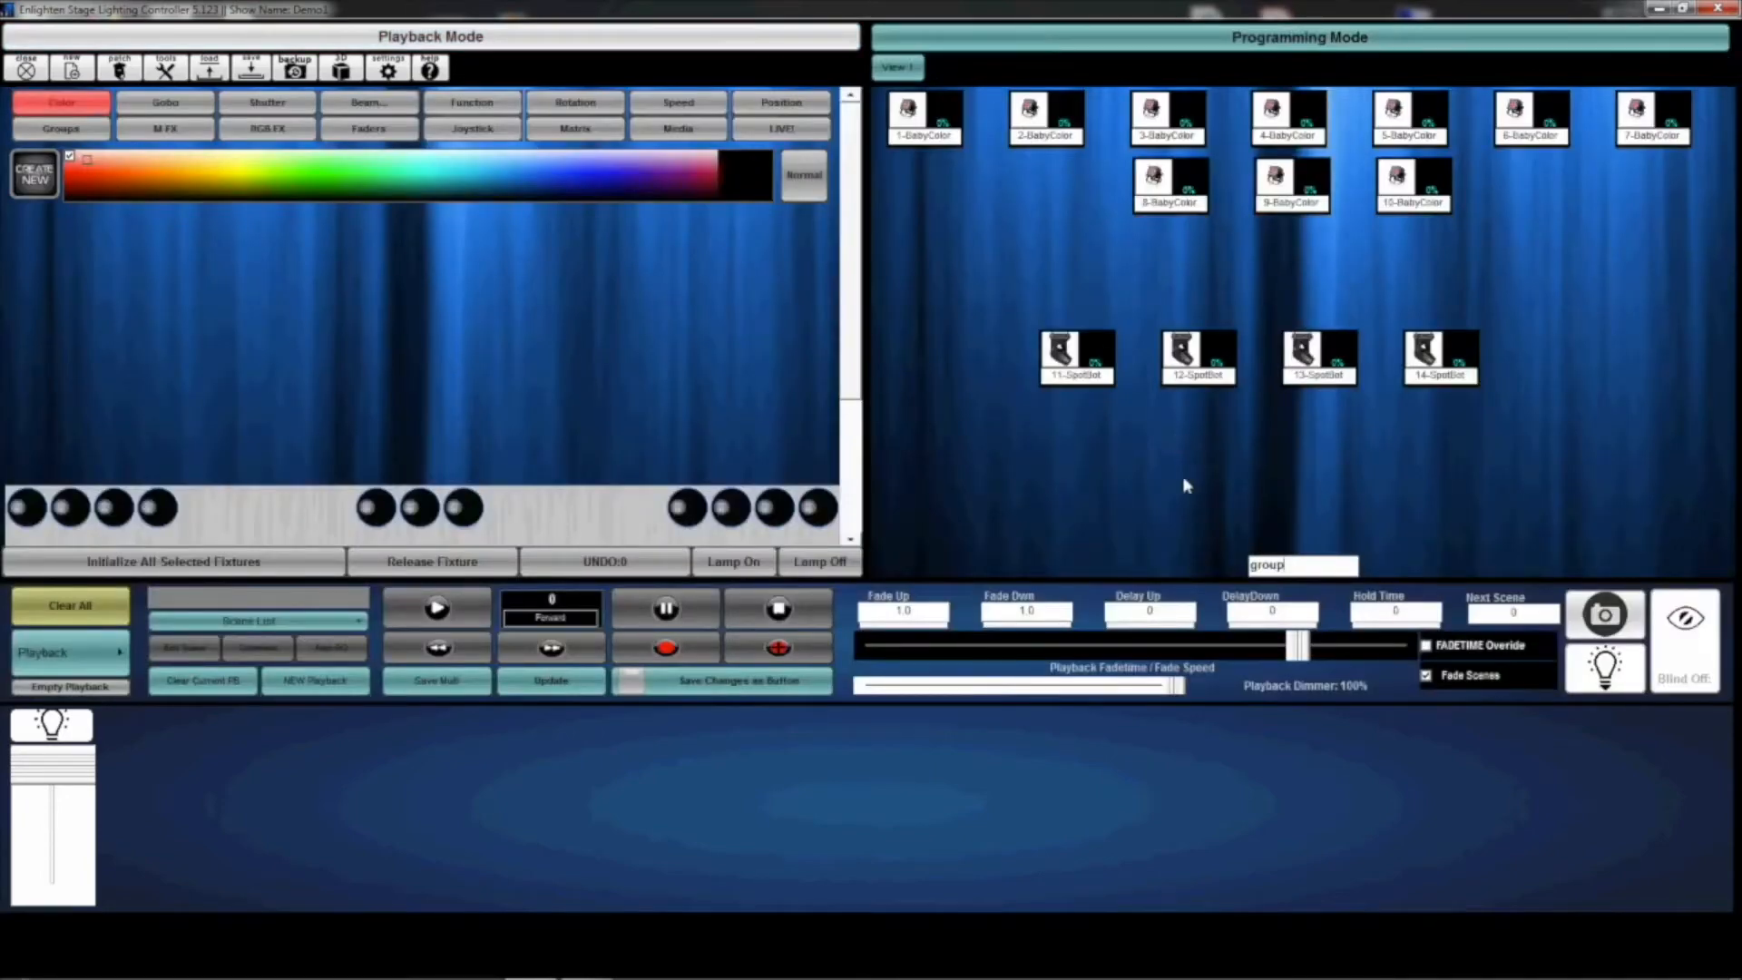
Step: Compare the color and gobo presets offered for the BabyColor fixtures and the four SpotBot fixtures
left_click_drag(1698, 227, 800, 122)
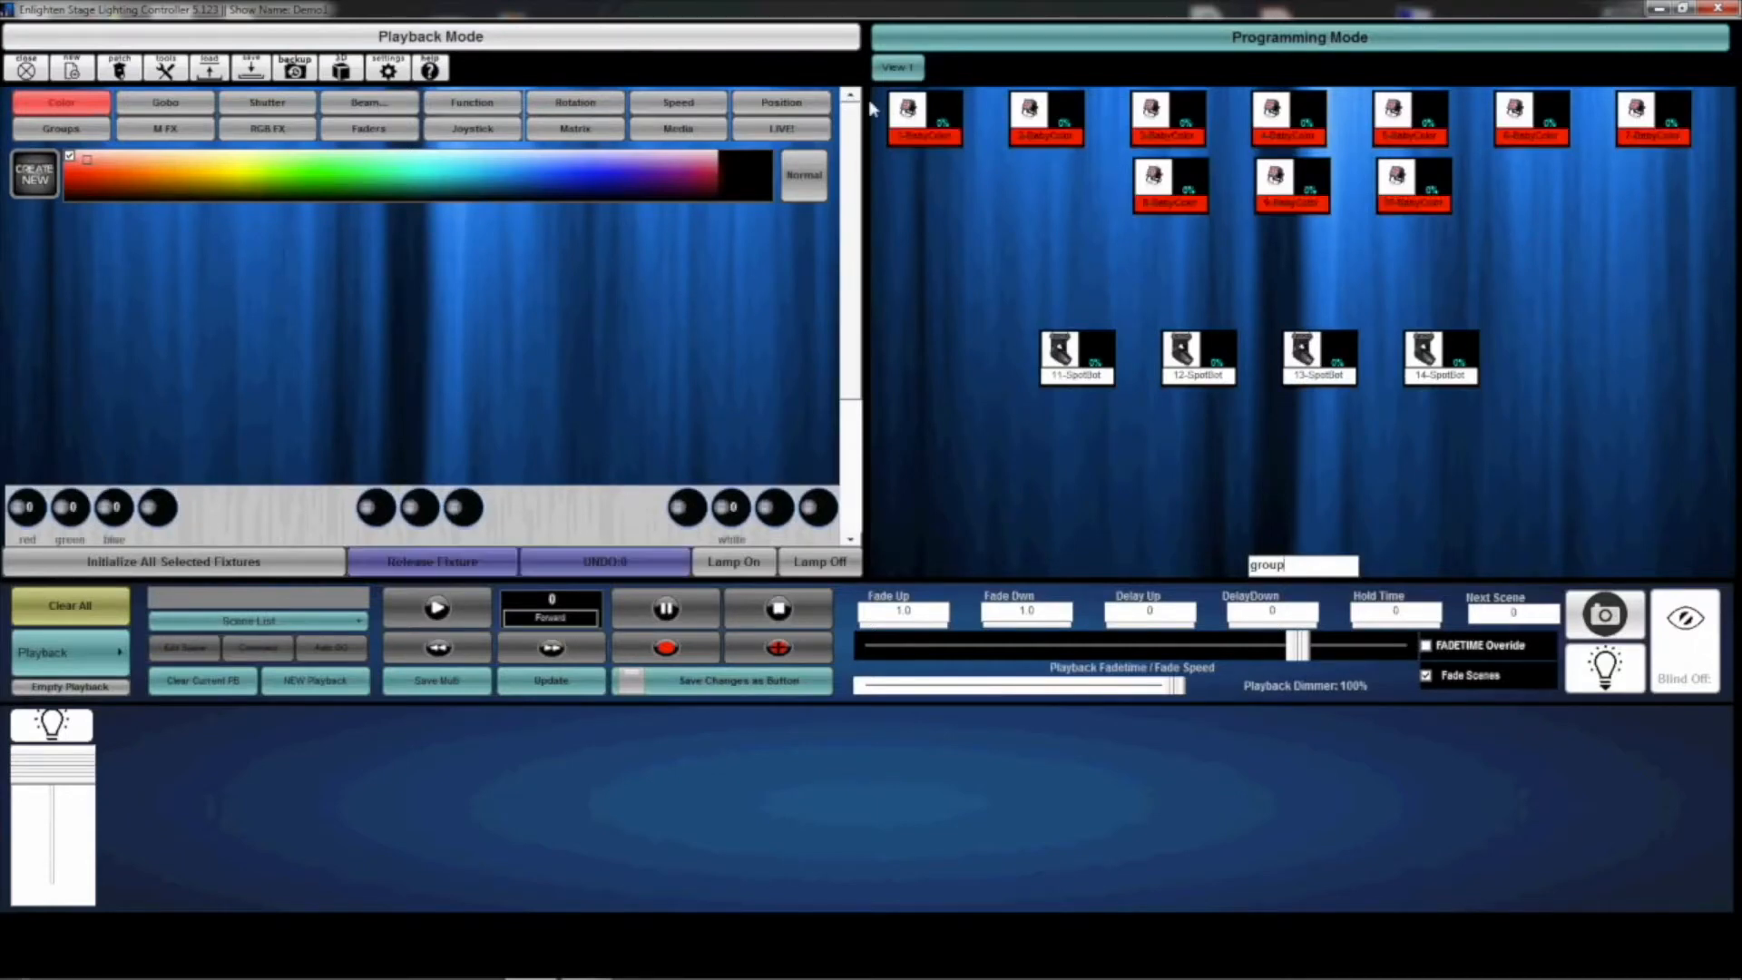
left_click(173, 104)
left_click_drag(1548, 454, 1096, 334)
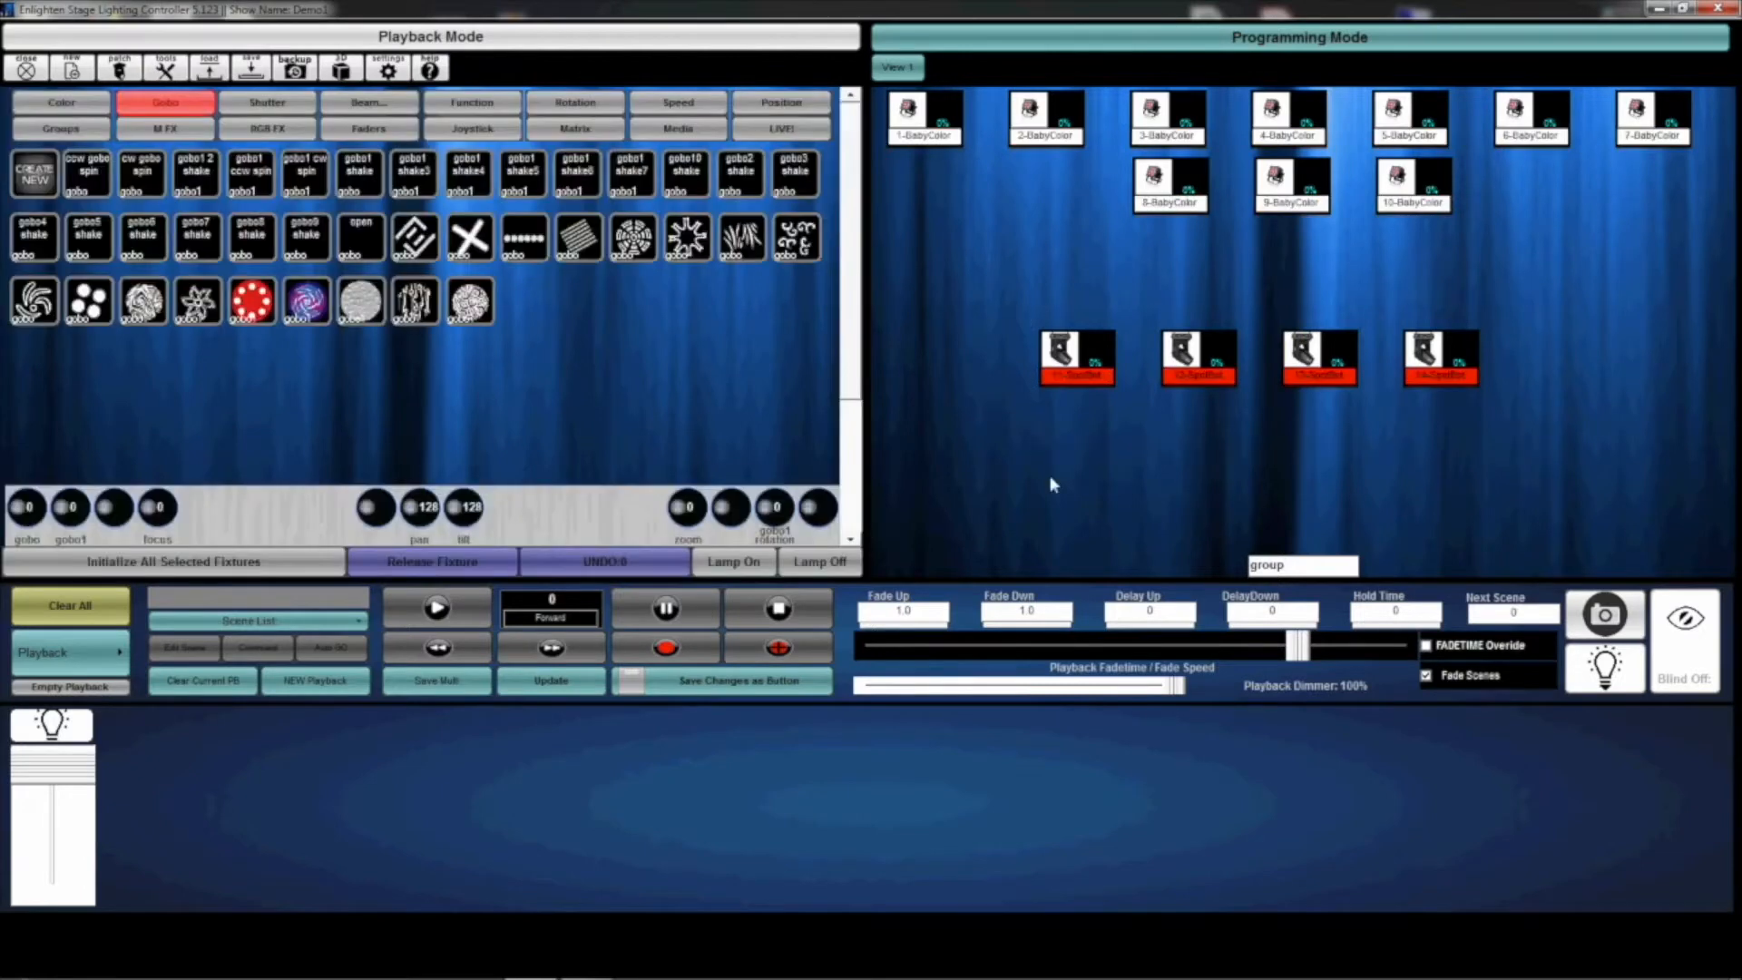
left_click(80, 107)
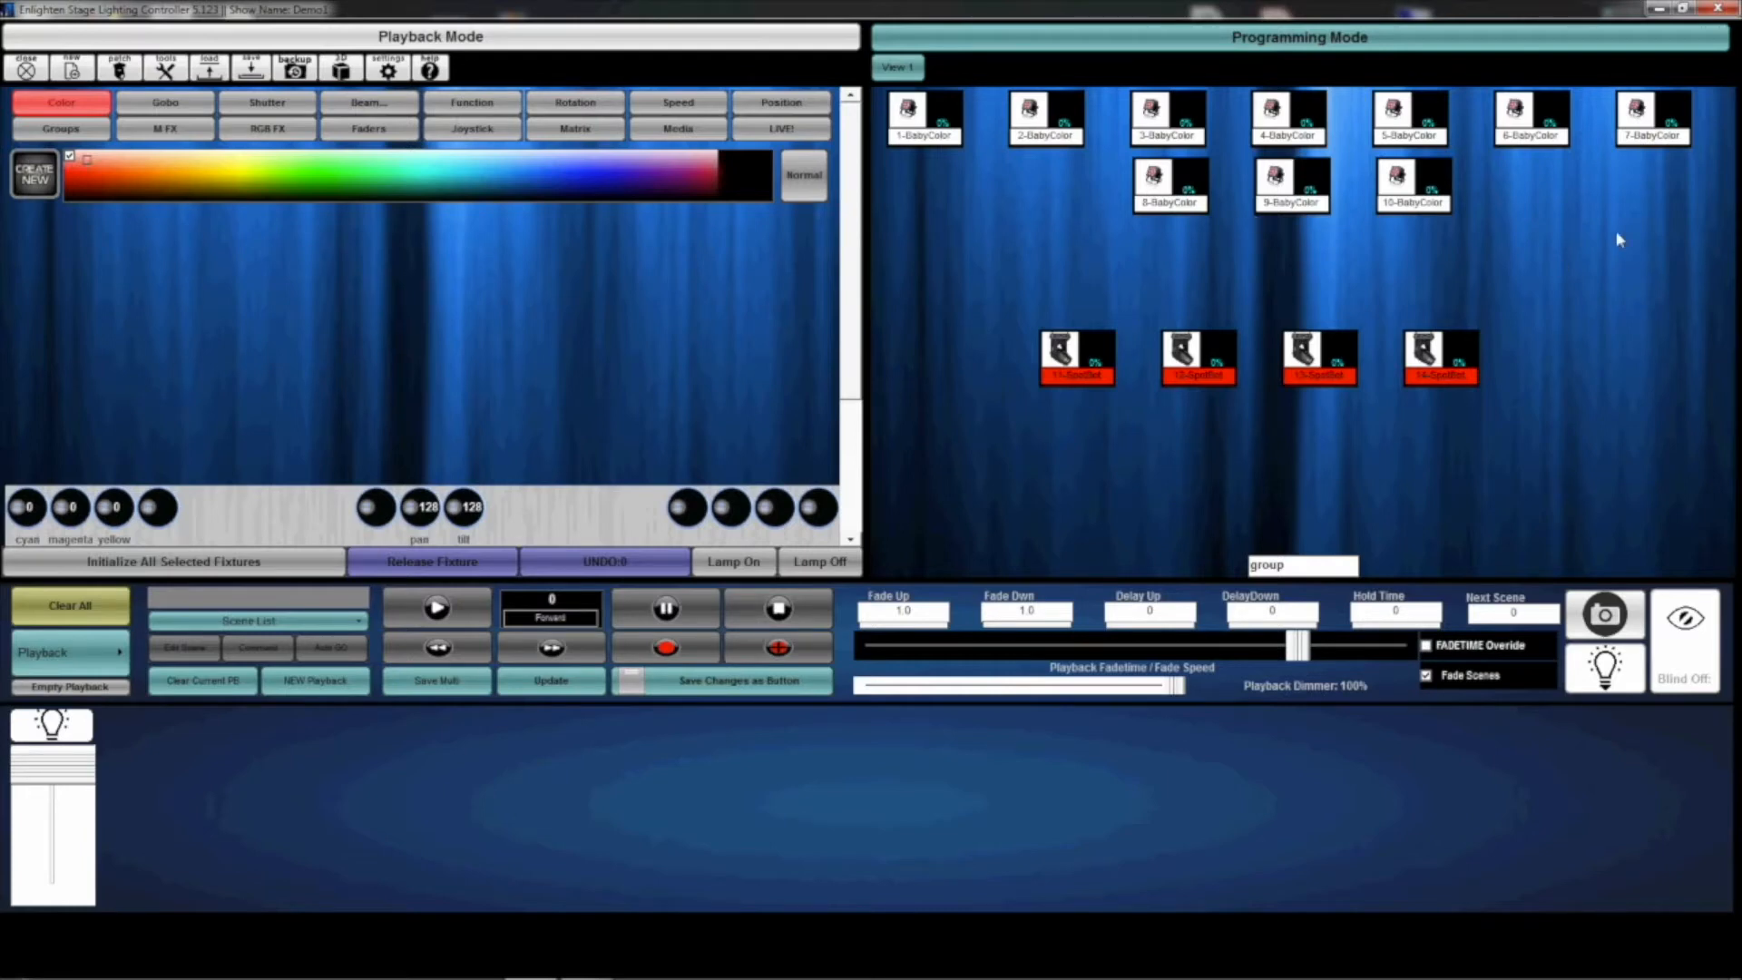
Step: Set the faders of the ten BabyColor fixtures to red 164, blue 102 and dimmer 255
left_click_drag(1668, 234, 980, 112)
left_click_drag(1549, 447, 1002, 282)
left_click_drag(1692, 218, 867, 91)
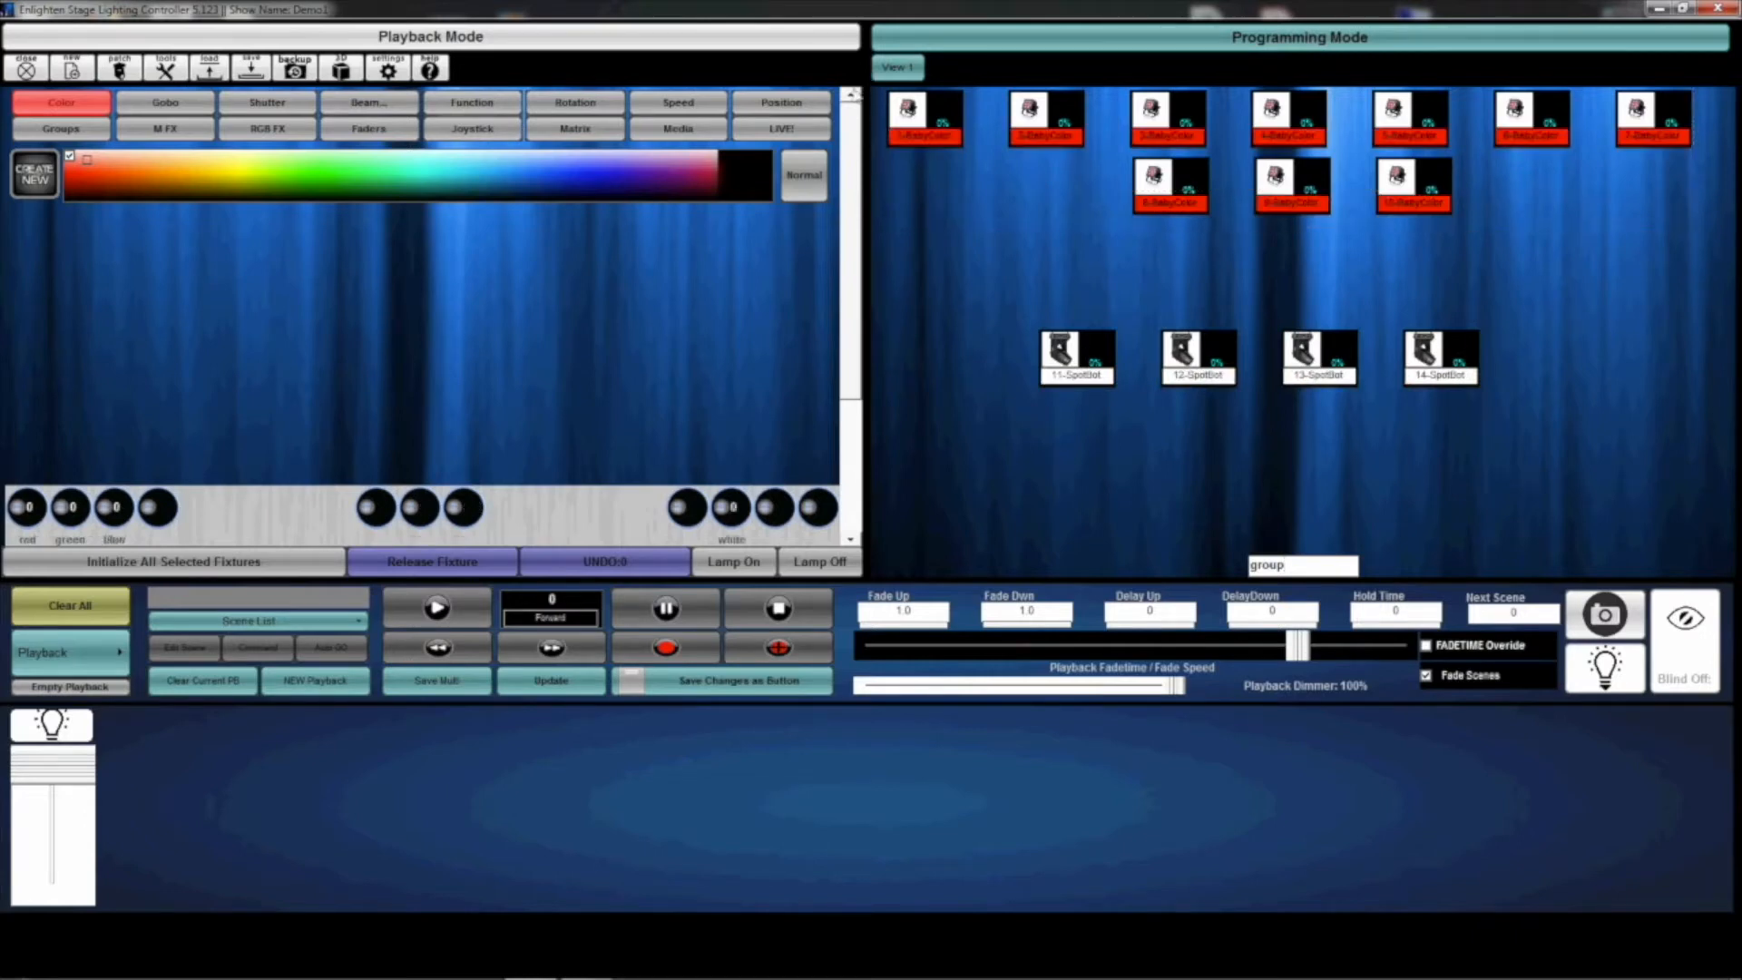
left_click(368, 130)
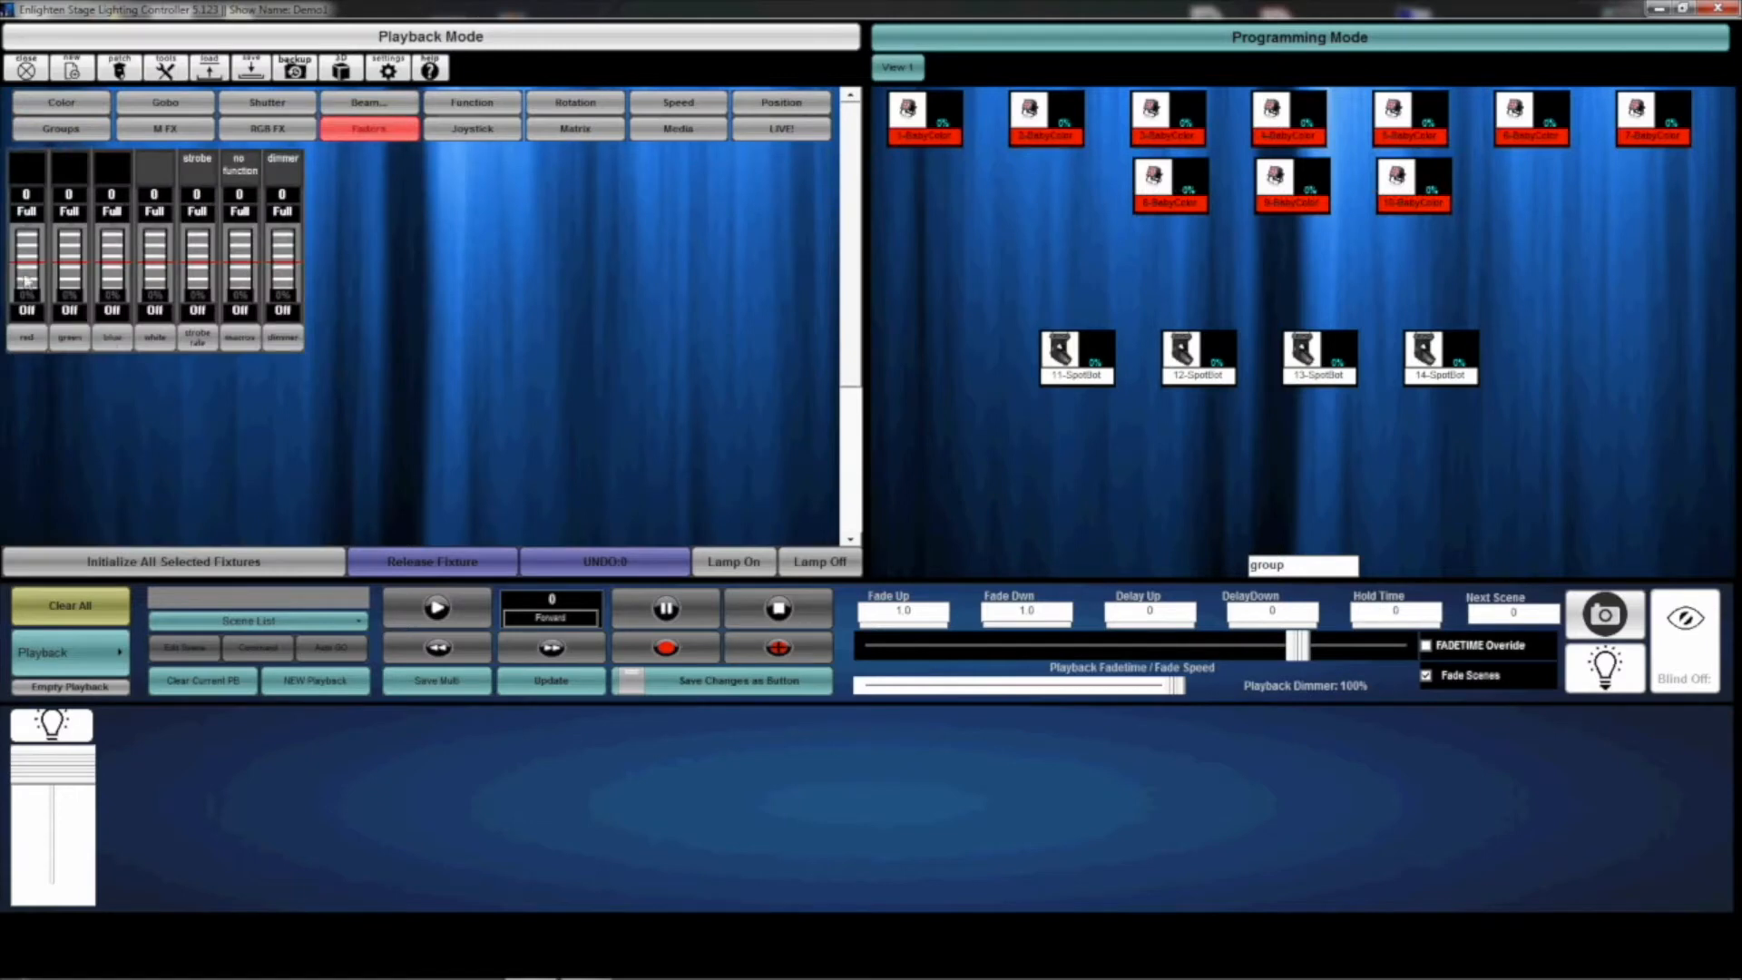
left_click_drag(28, 298, 98, 263)
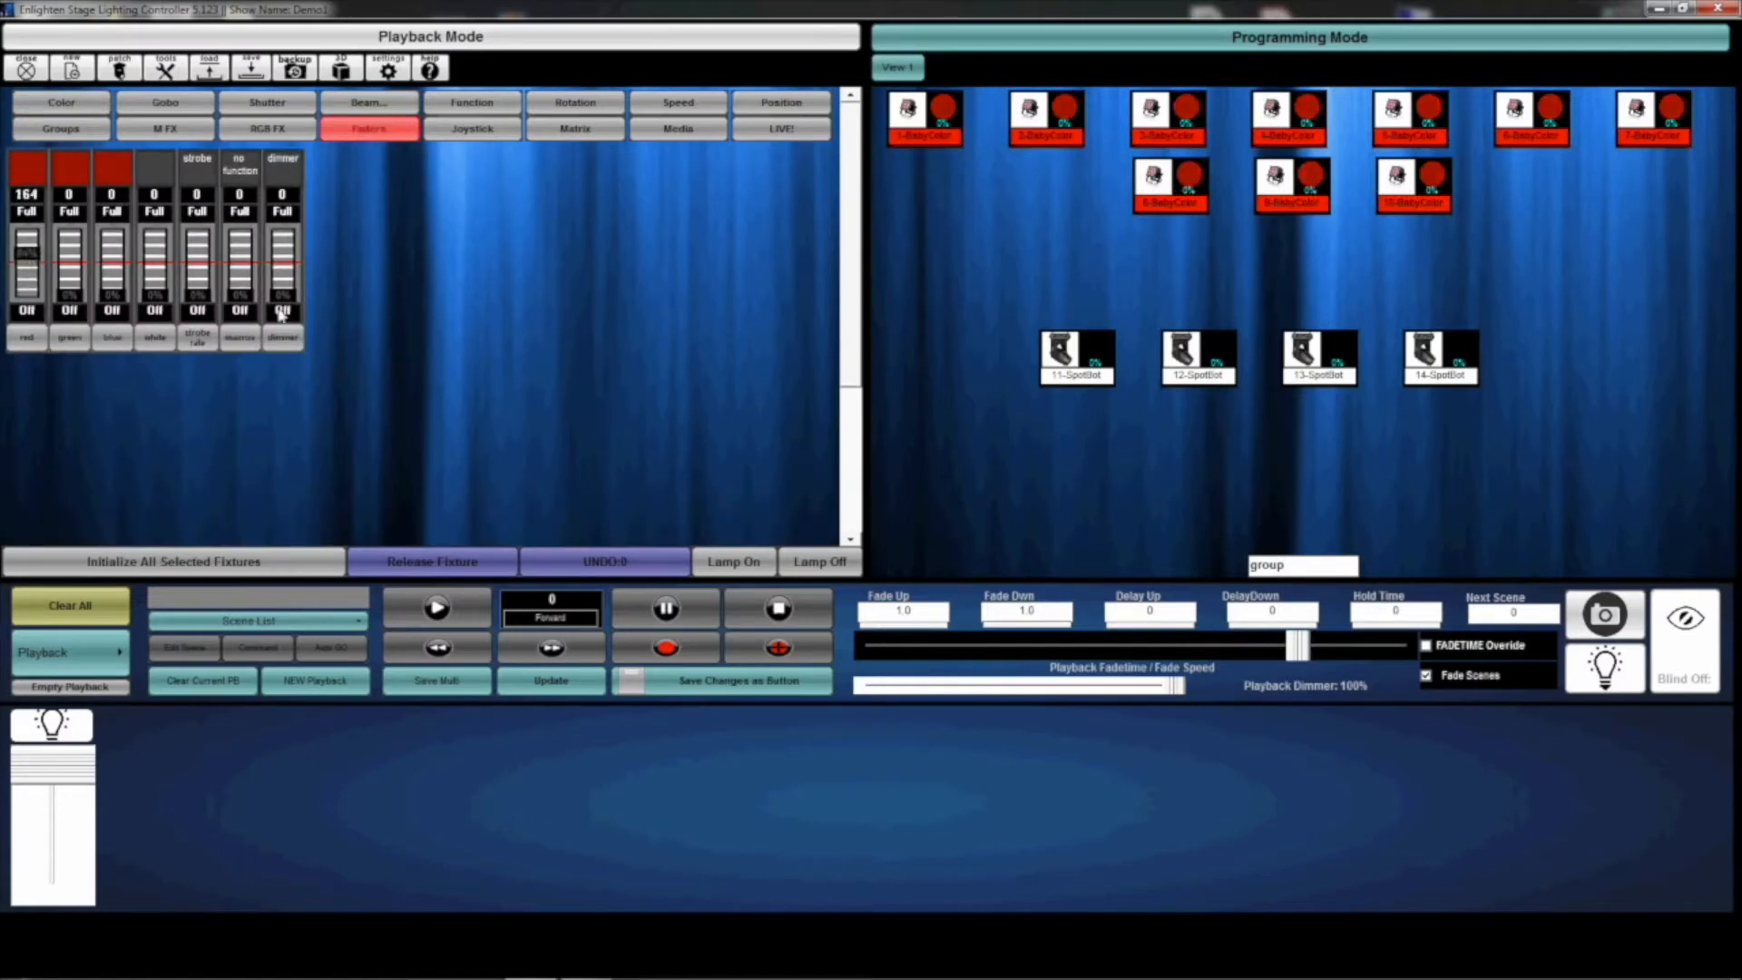
left_click_drag(283, 297, 285, 214)
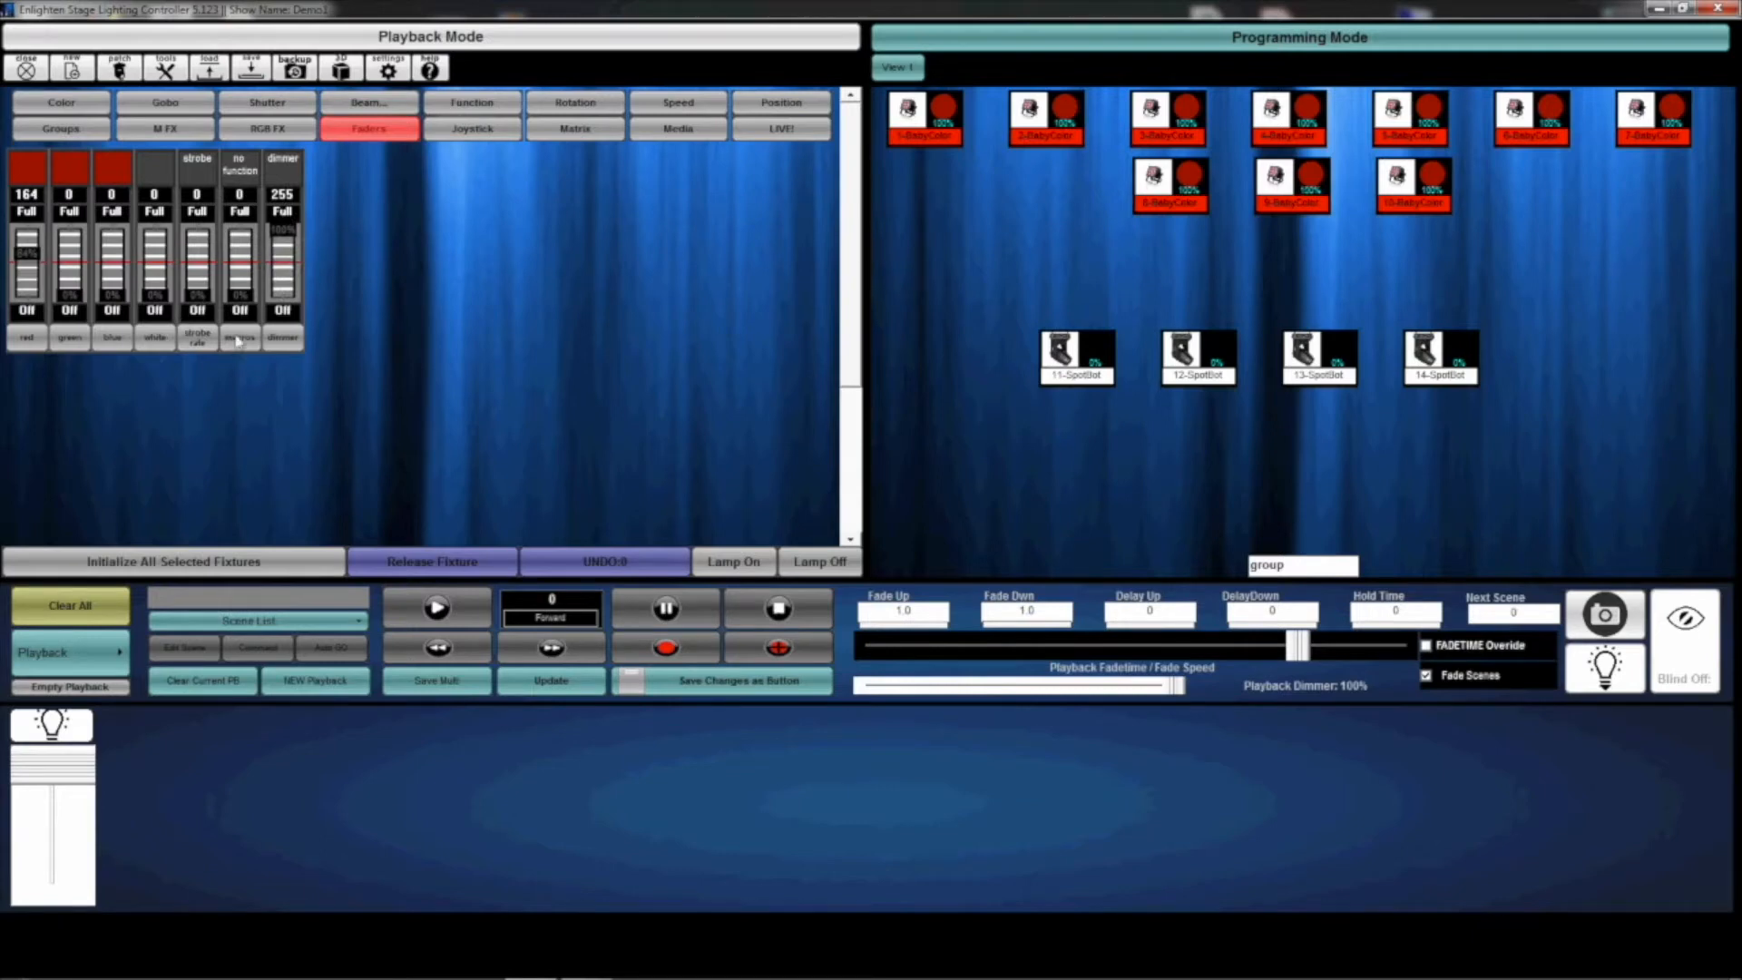
mouse_move(114, 296)
left_mouse_down()
mouse_move(114, 223)
mouse_move(112, 269)
left_mouse_up()
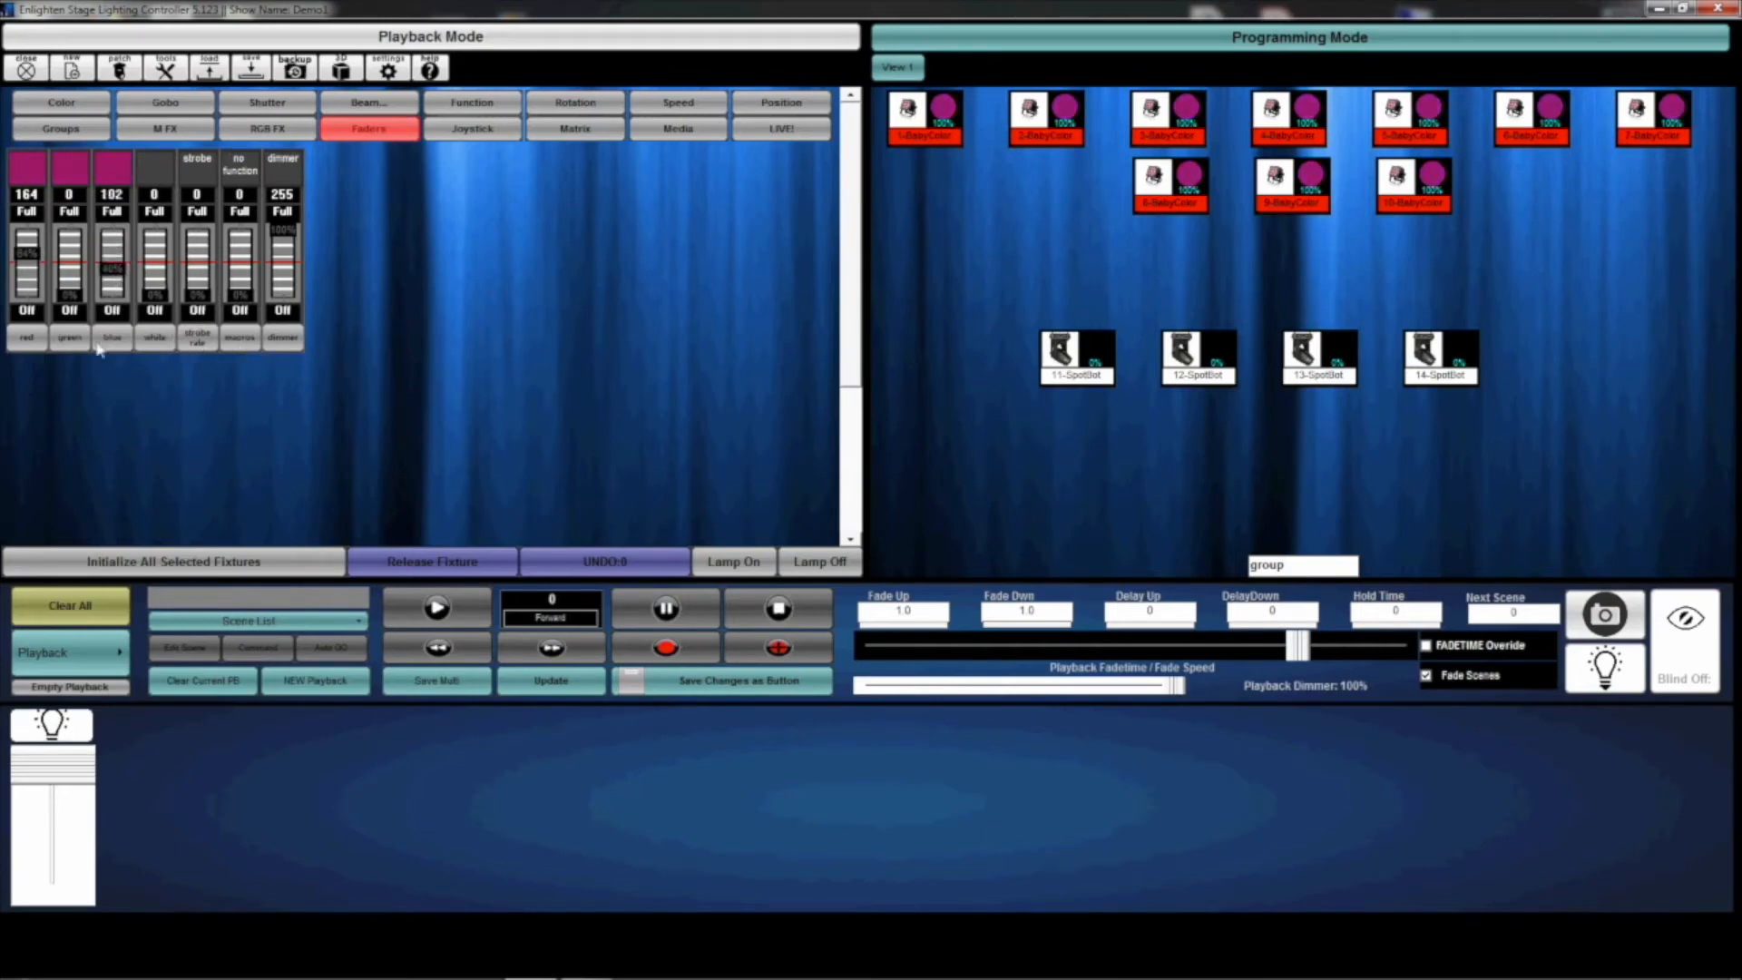
Step: Examine the BabyColor macros presets and the movement and RGB effect libraries
left_click(245, 341)
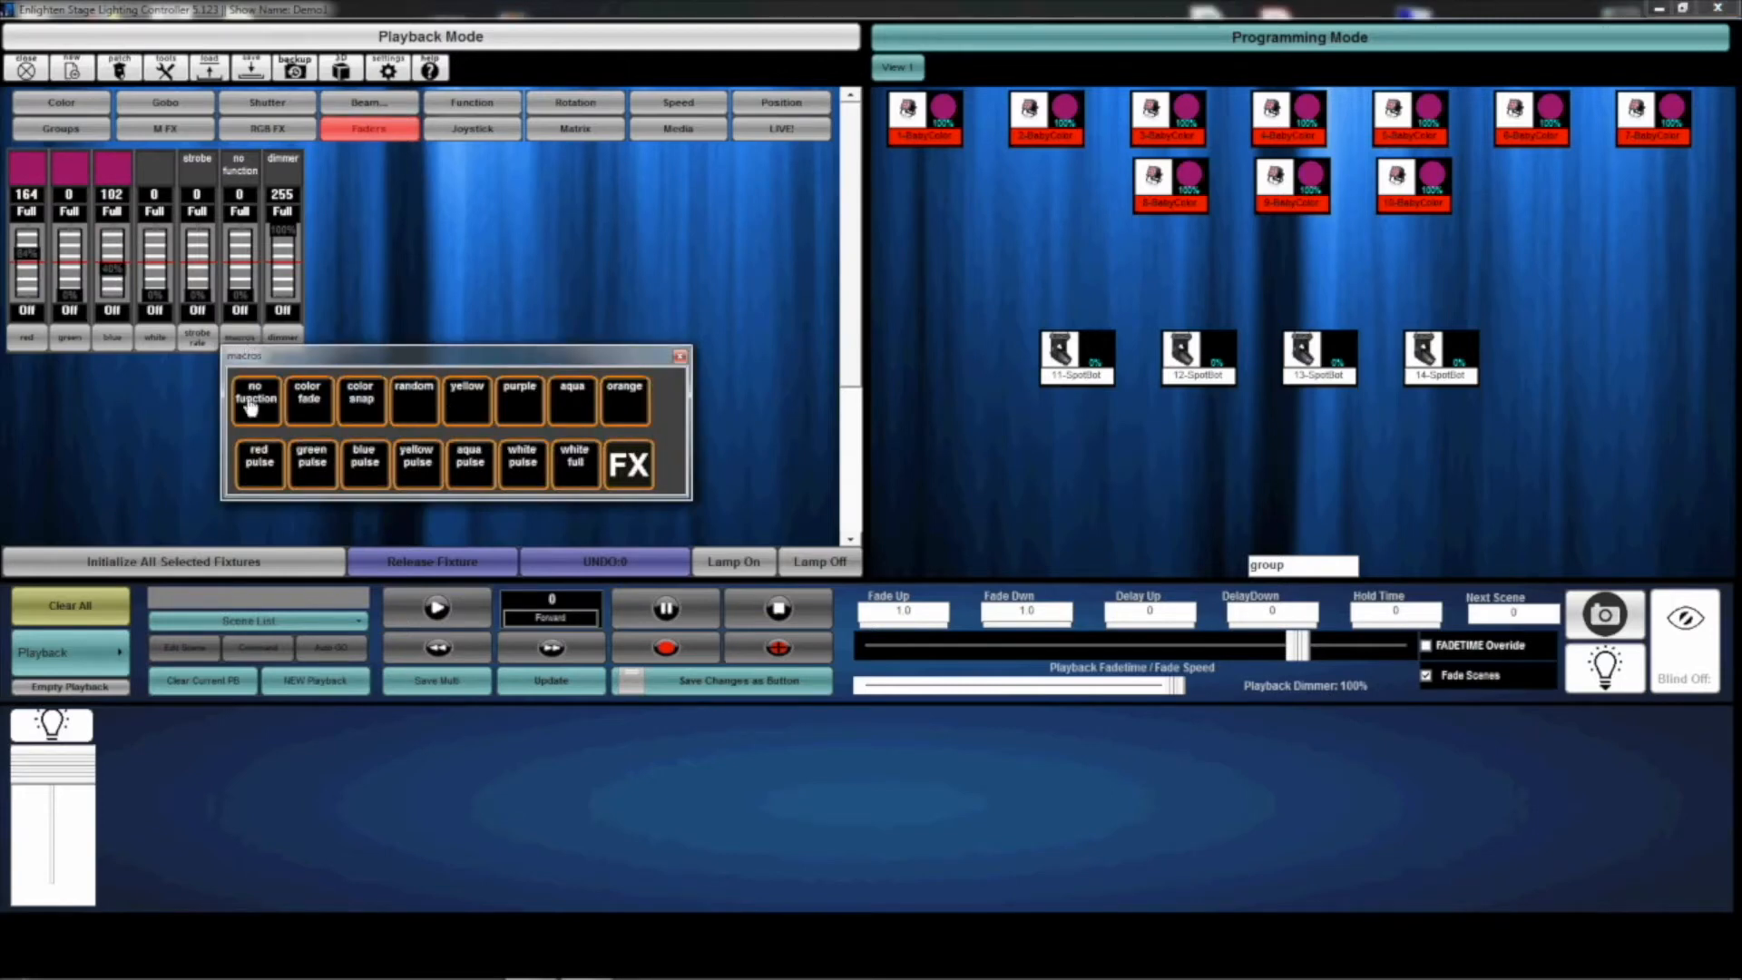
left_click(681, 357)
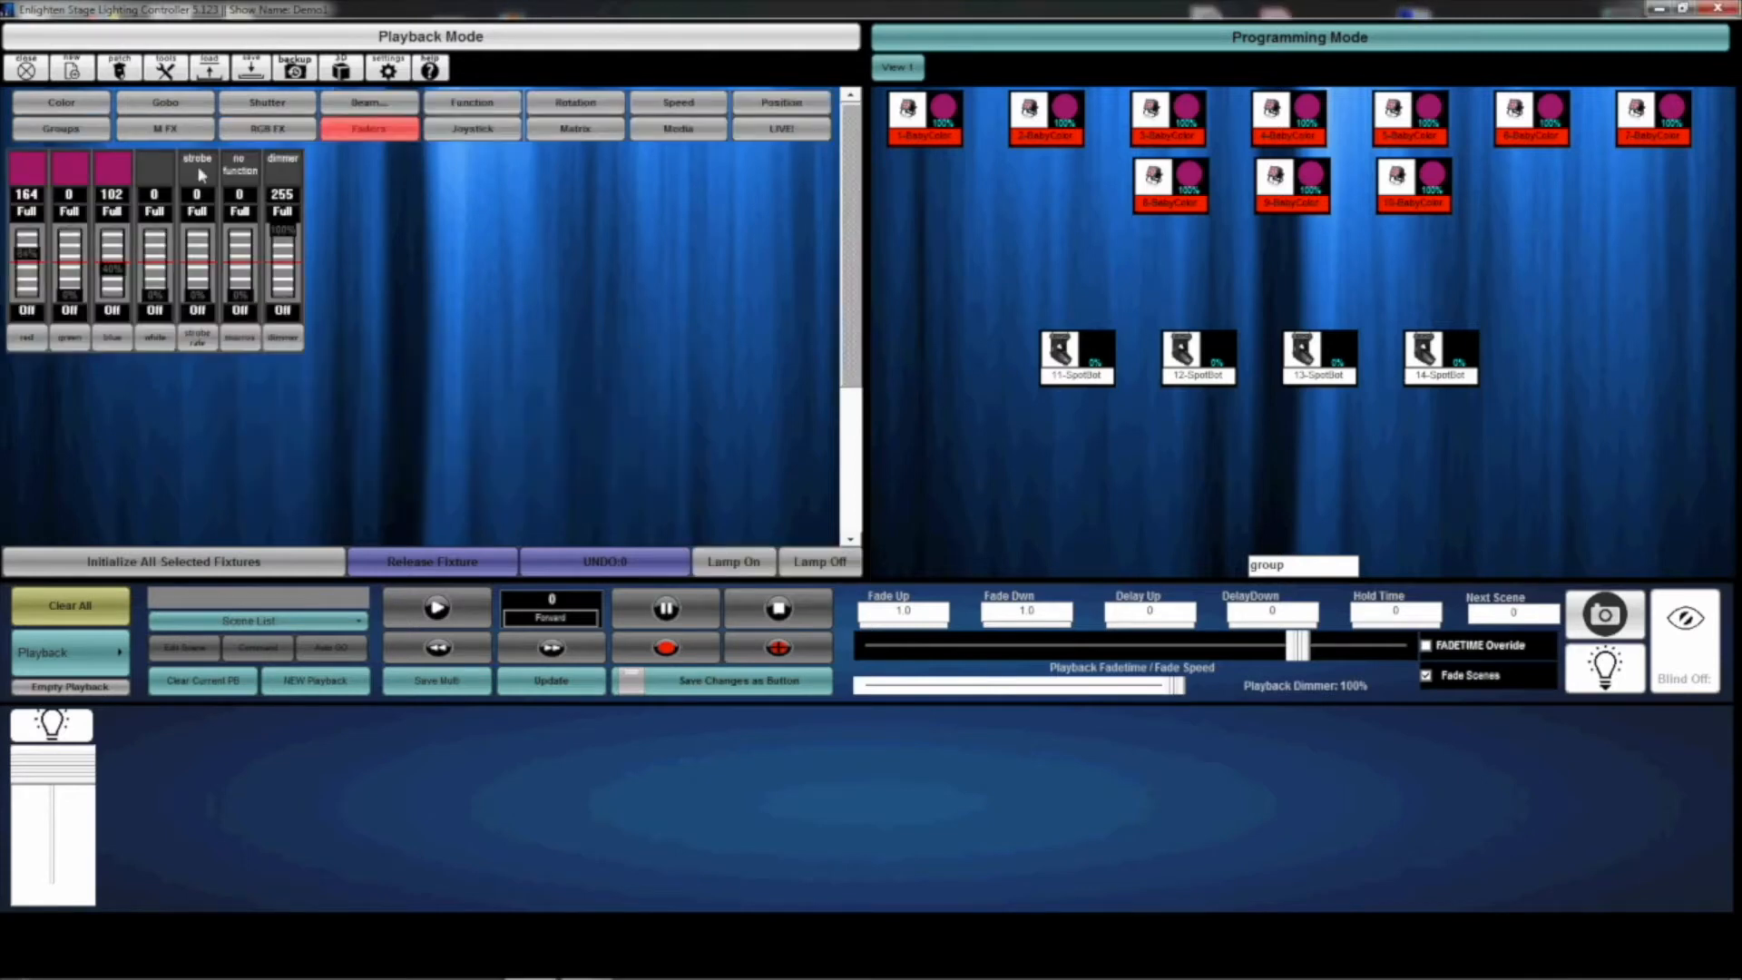
left_click(164, 135)
left_click(257, 131)
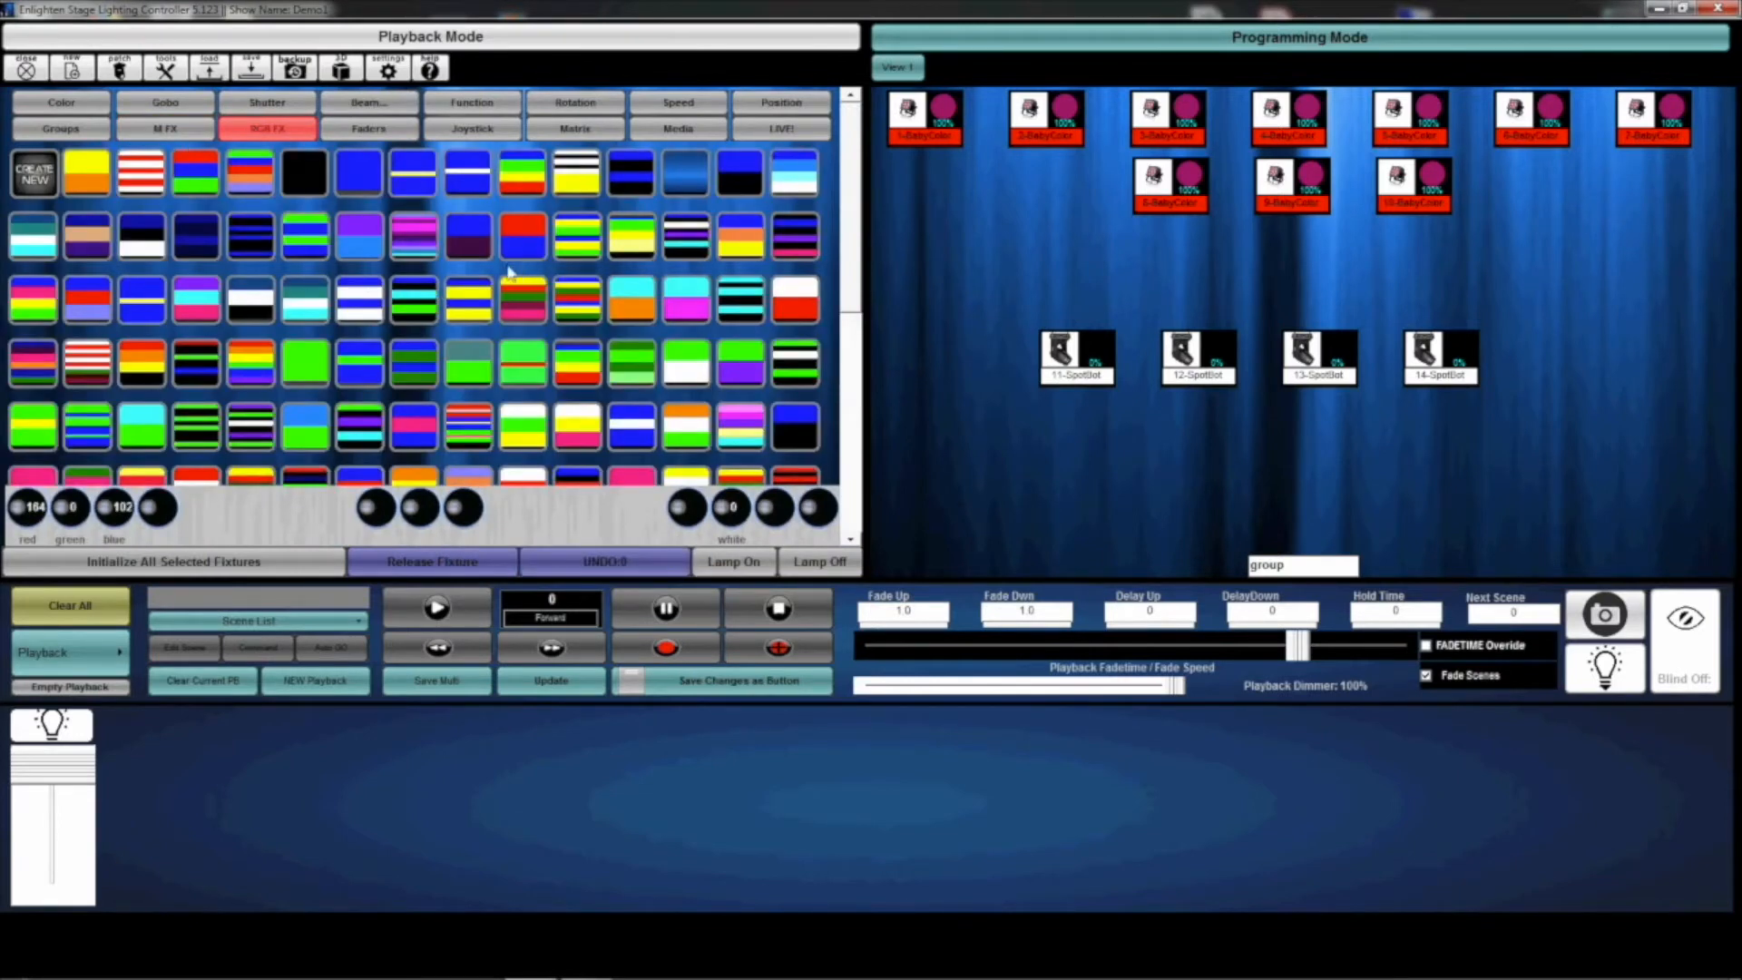
left_click(186, 134)
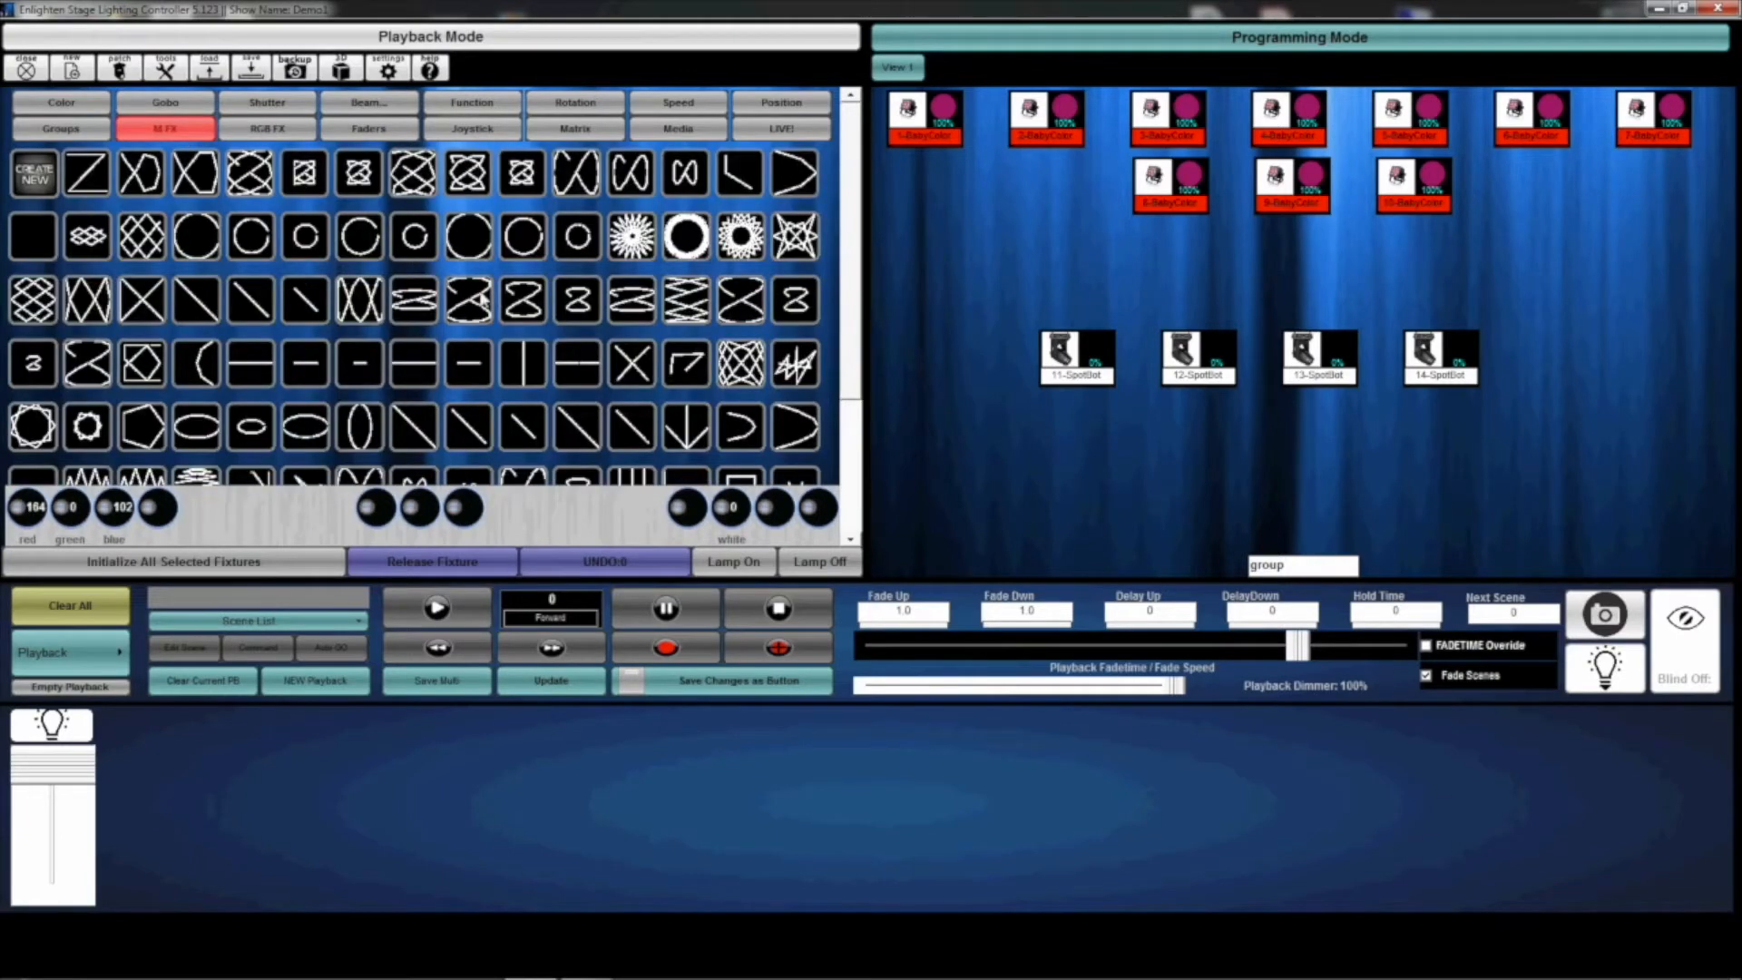
left_click(276, 133)
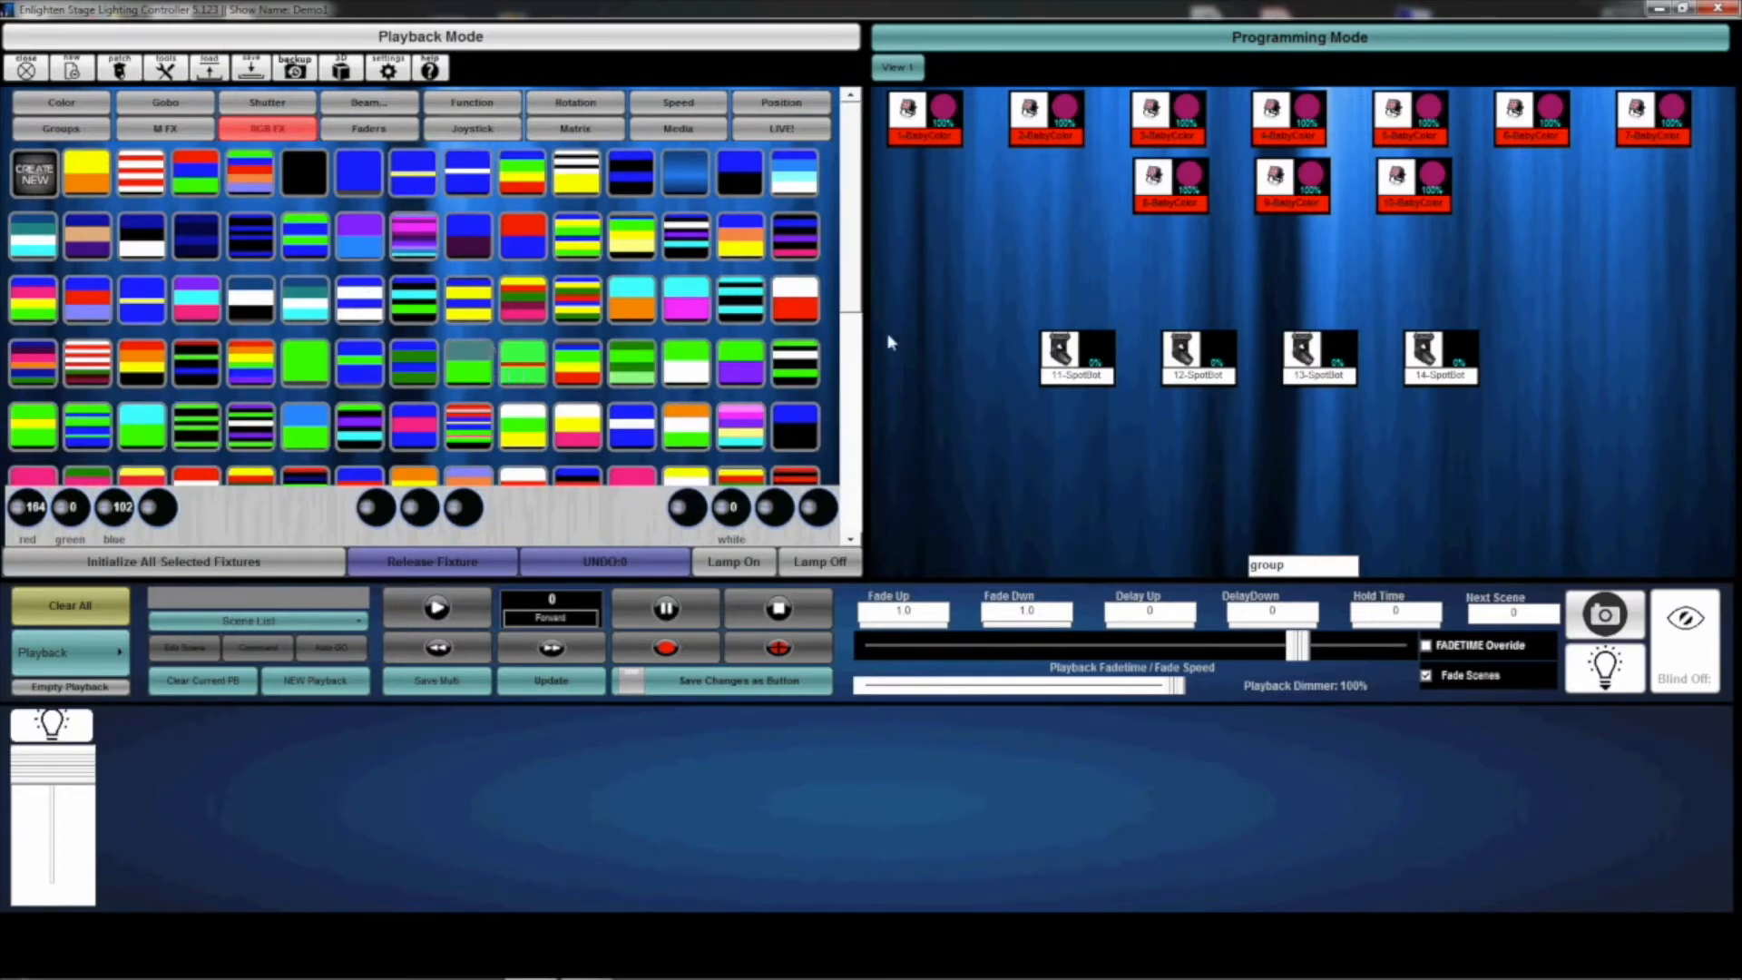
Step: Clear all programmed values and selections from the fixtures
left_click_drag(1553, 453, 1018, 295)
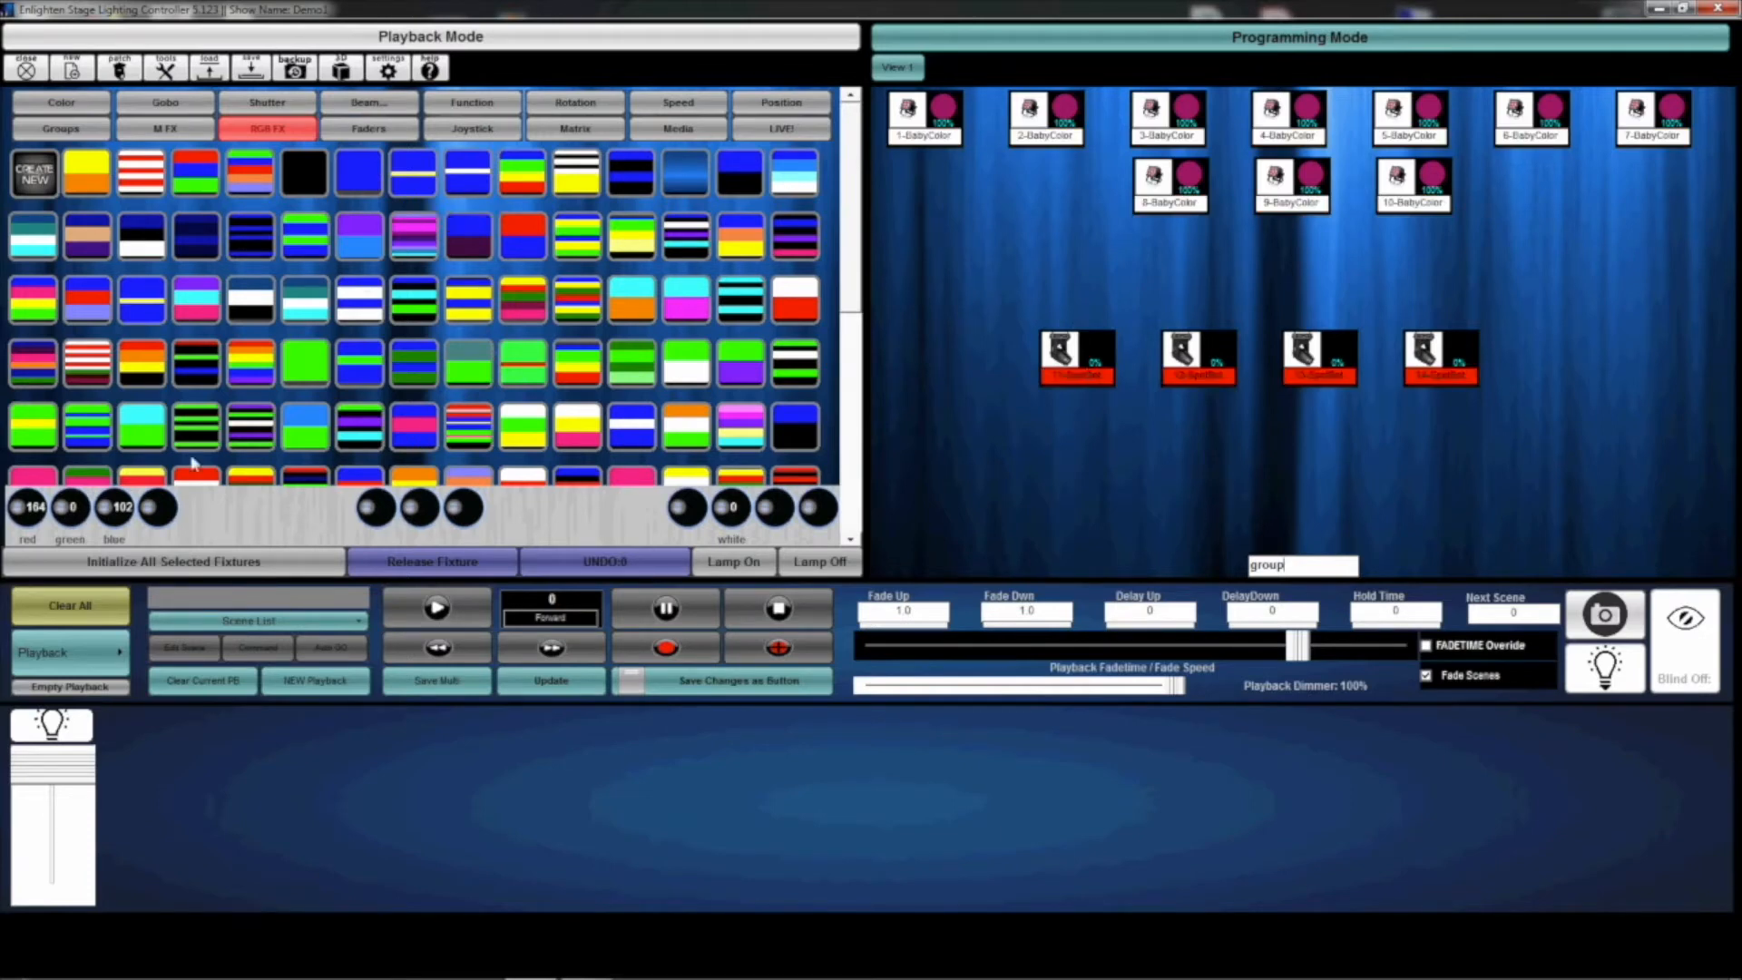
left_click(98, 614)
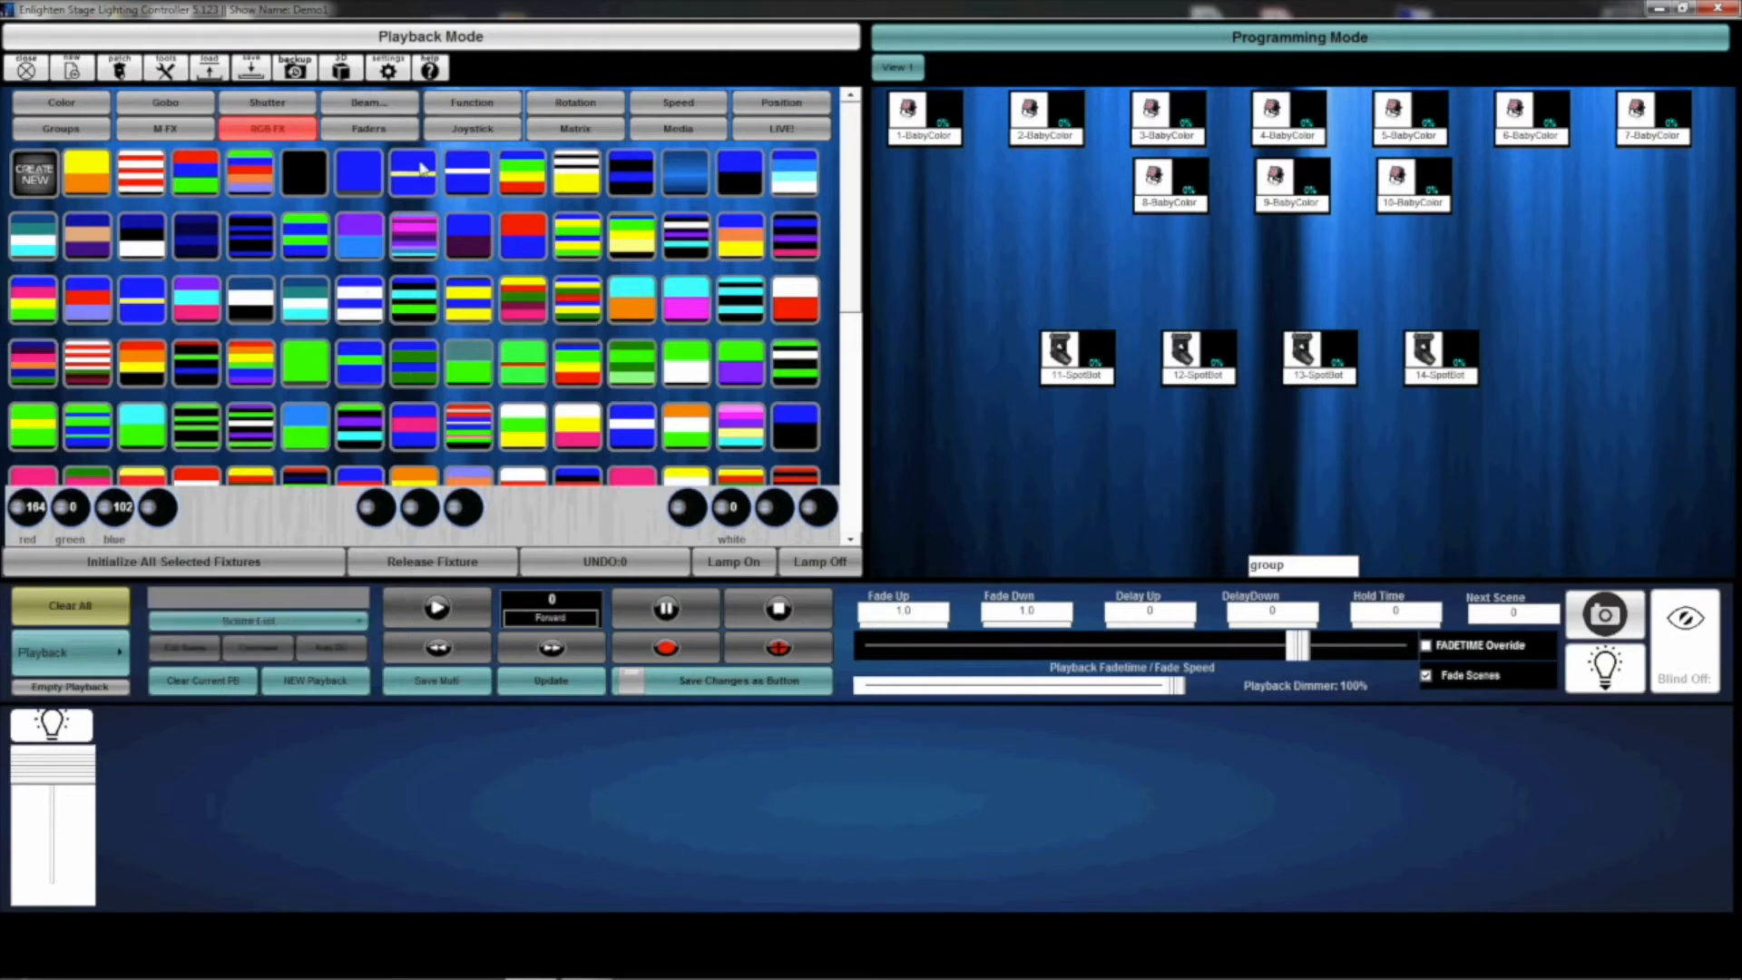
Step: Initialize the ten BabyColor fixtures with their fader controls displayed
left_click(369, 129)
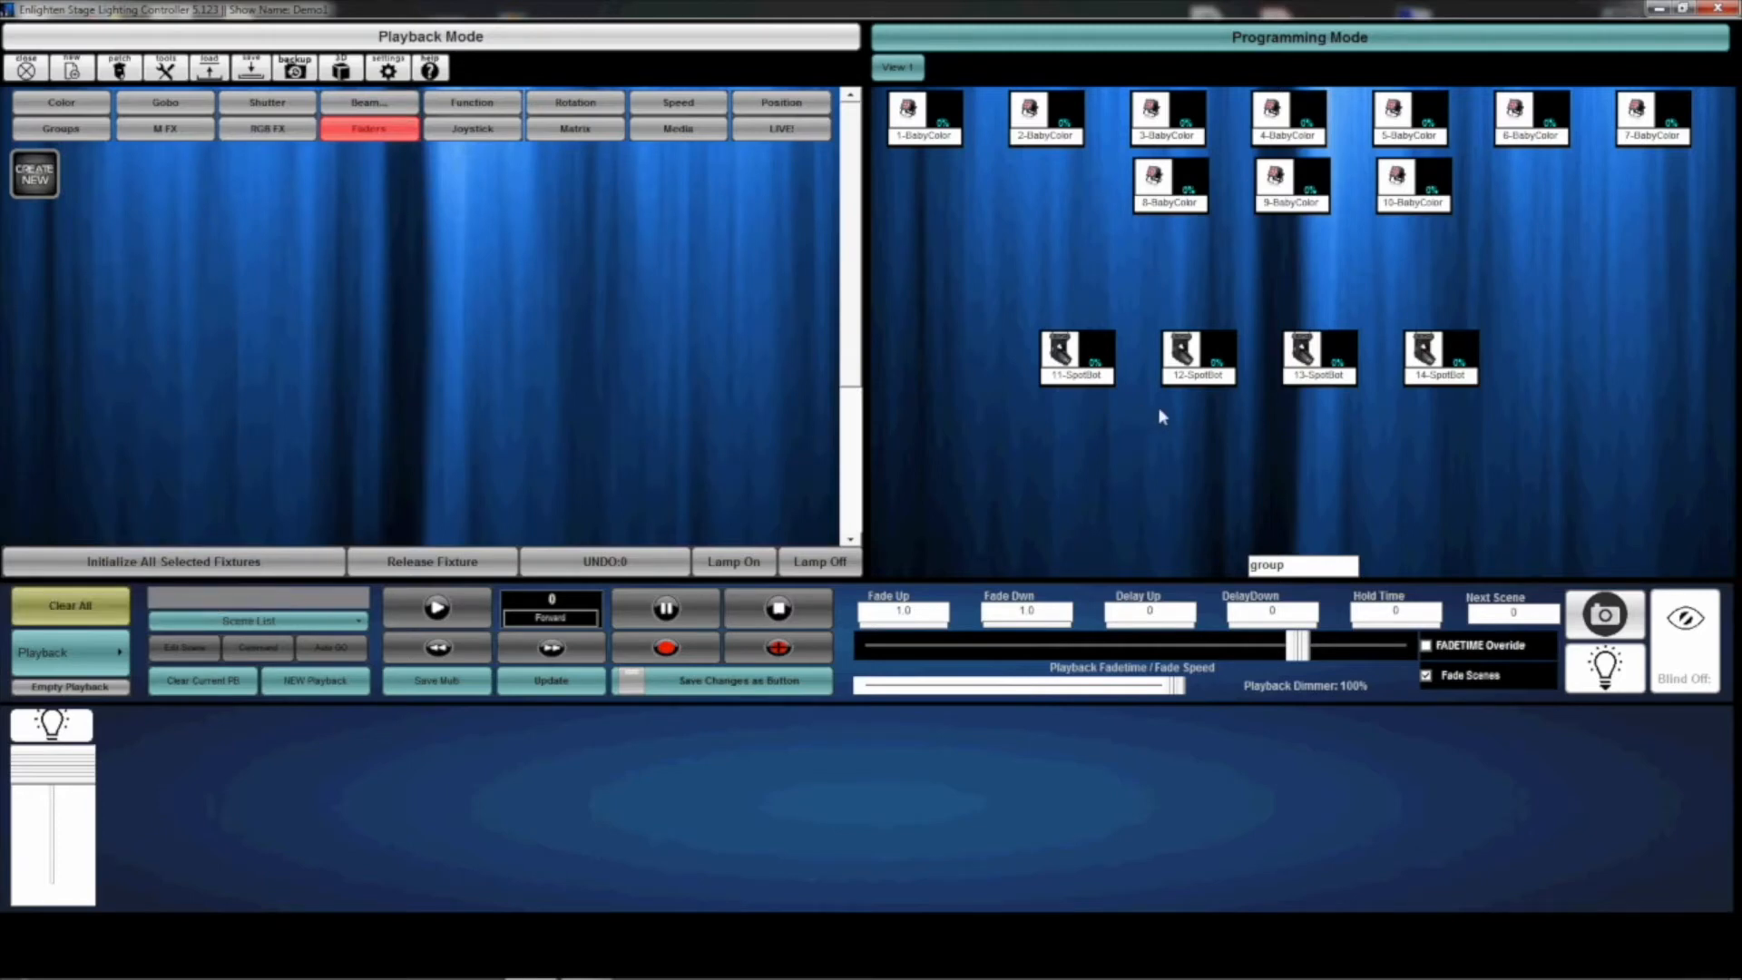
left_click_drag(1699, 234, 937, 106)
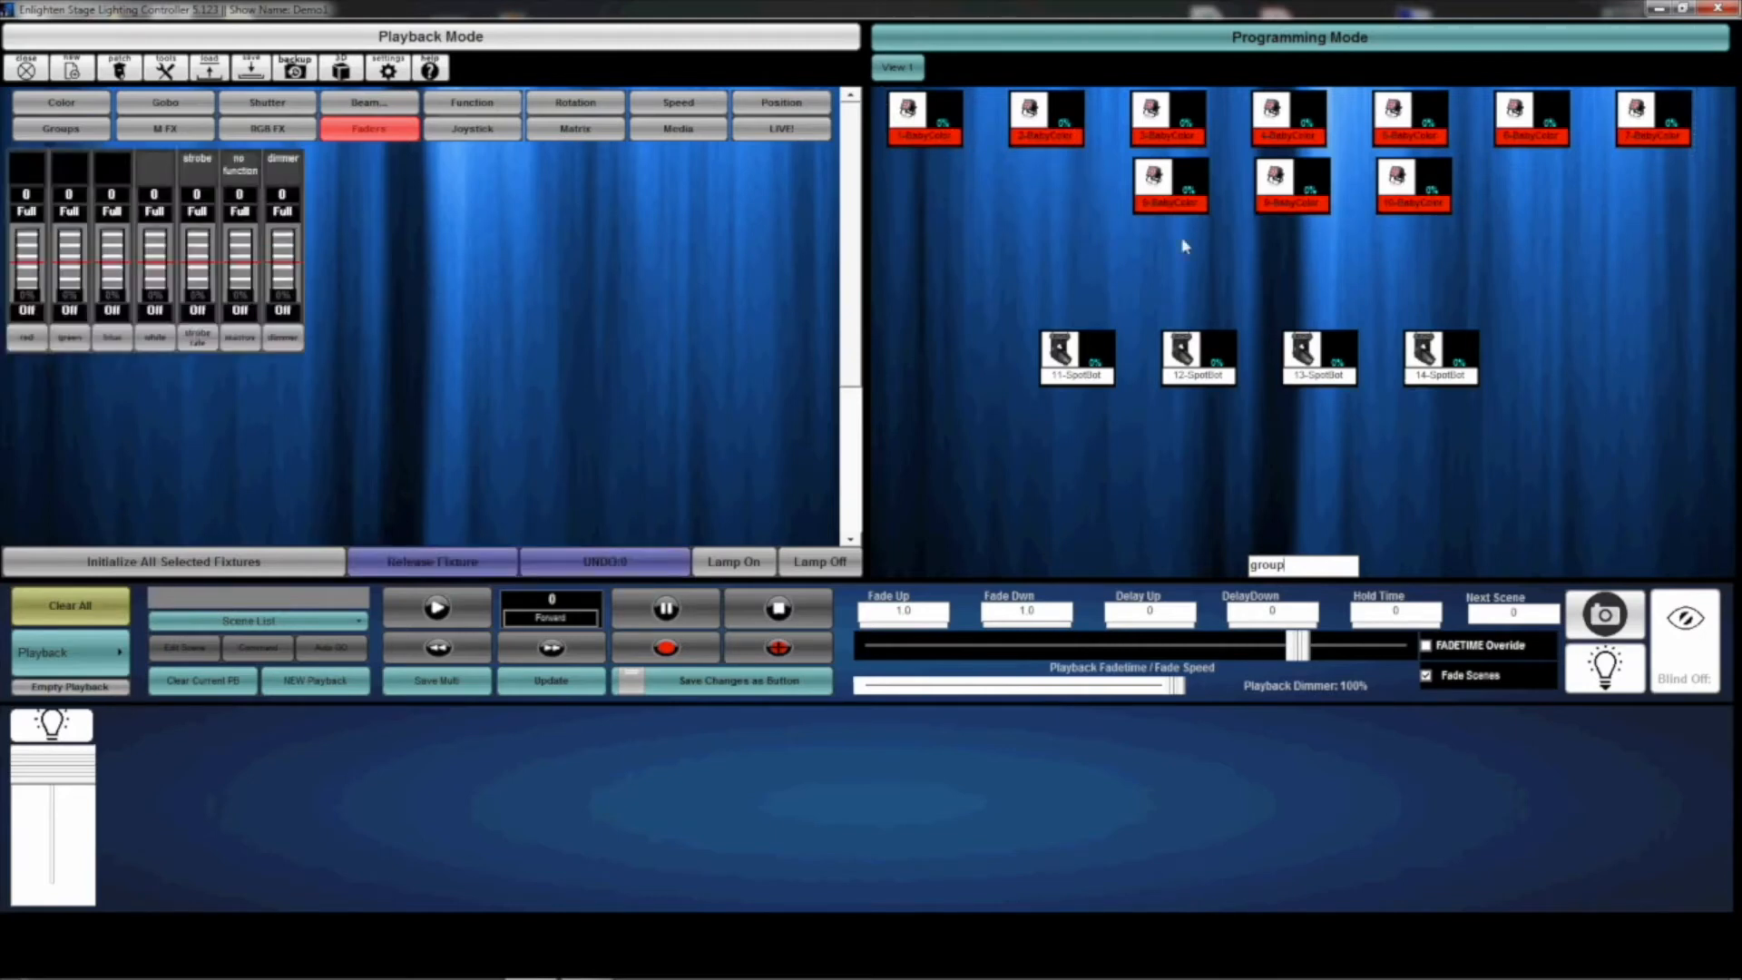
left_click(236, 565)
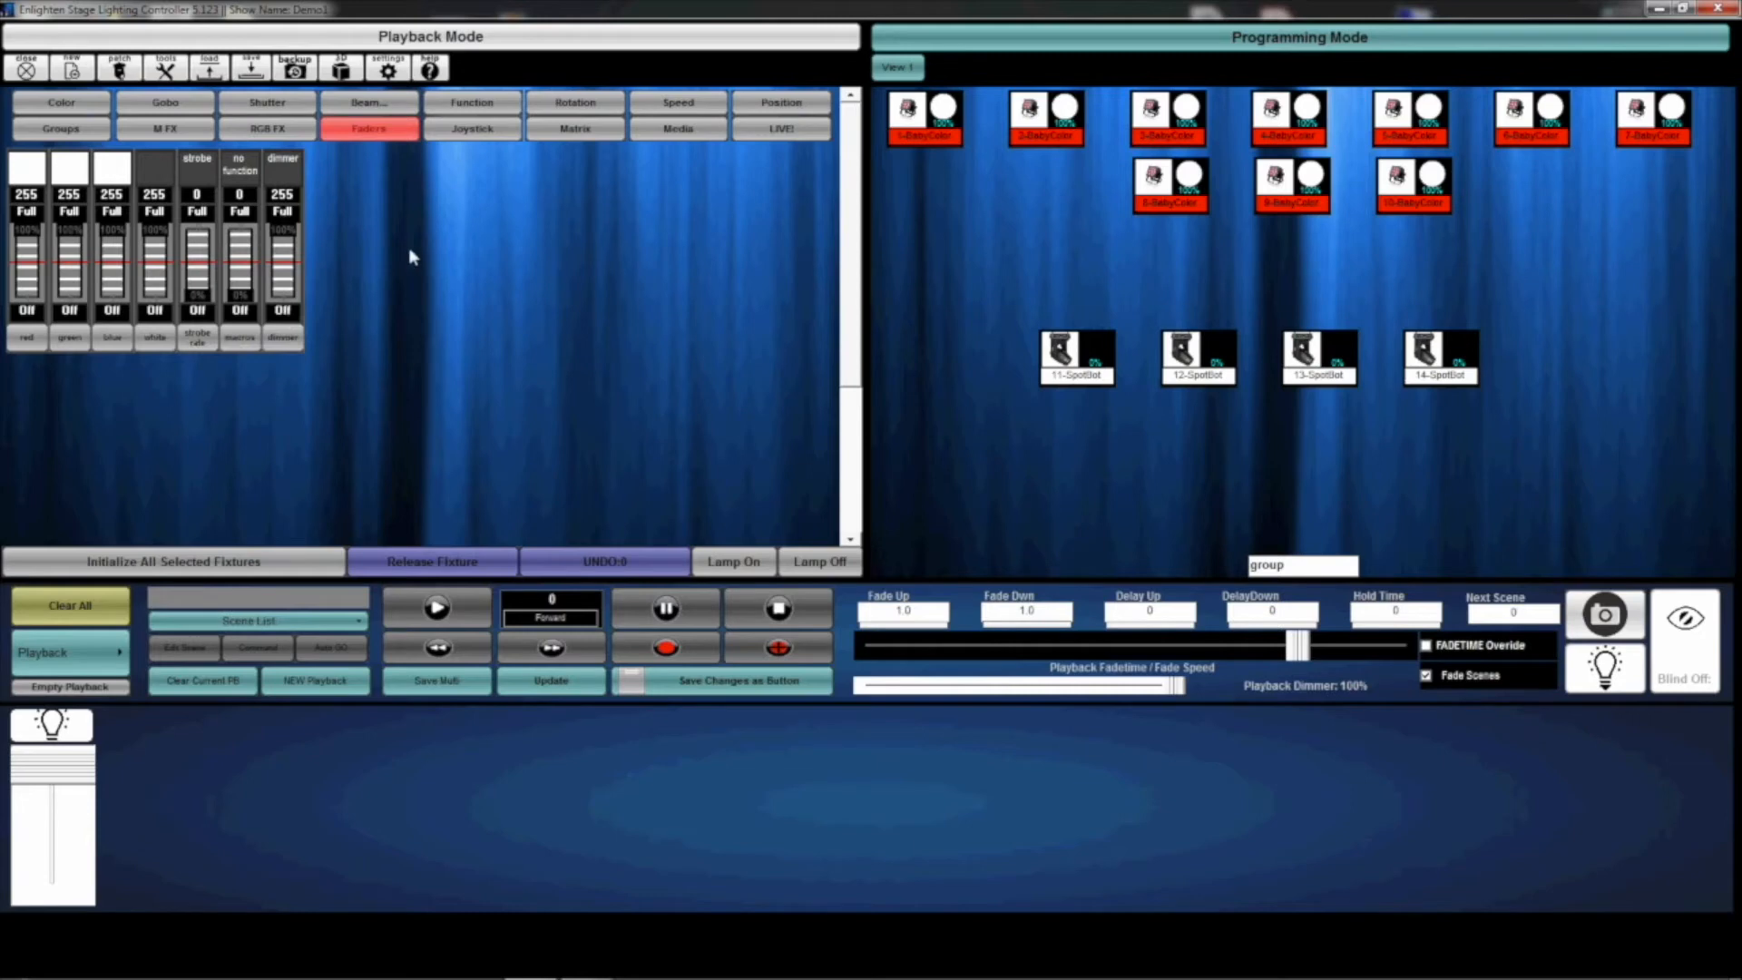
Step: Initialize the four SpotBot fixtures and check the fader values of both fixture types
left_click(474, 130)
left_click_drag(1548, 416, 946, 287)
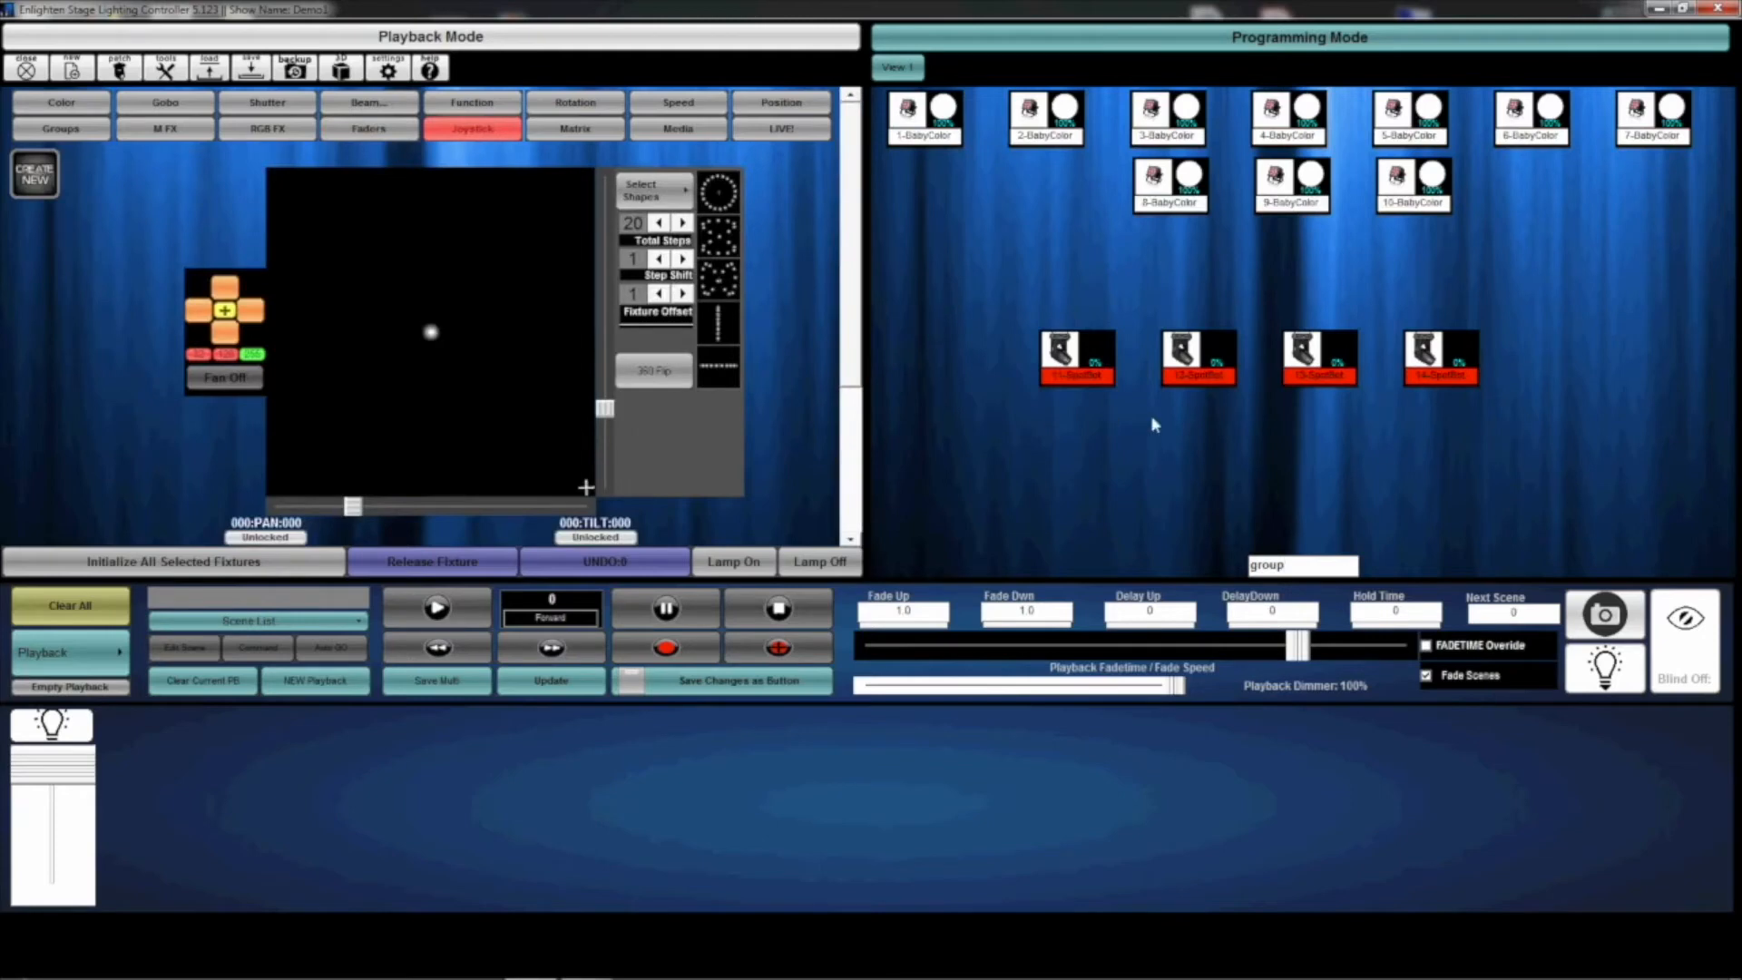
left_click(234, 576)
left_click(379, 132)
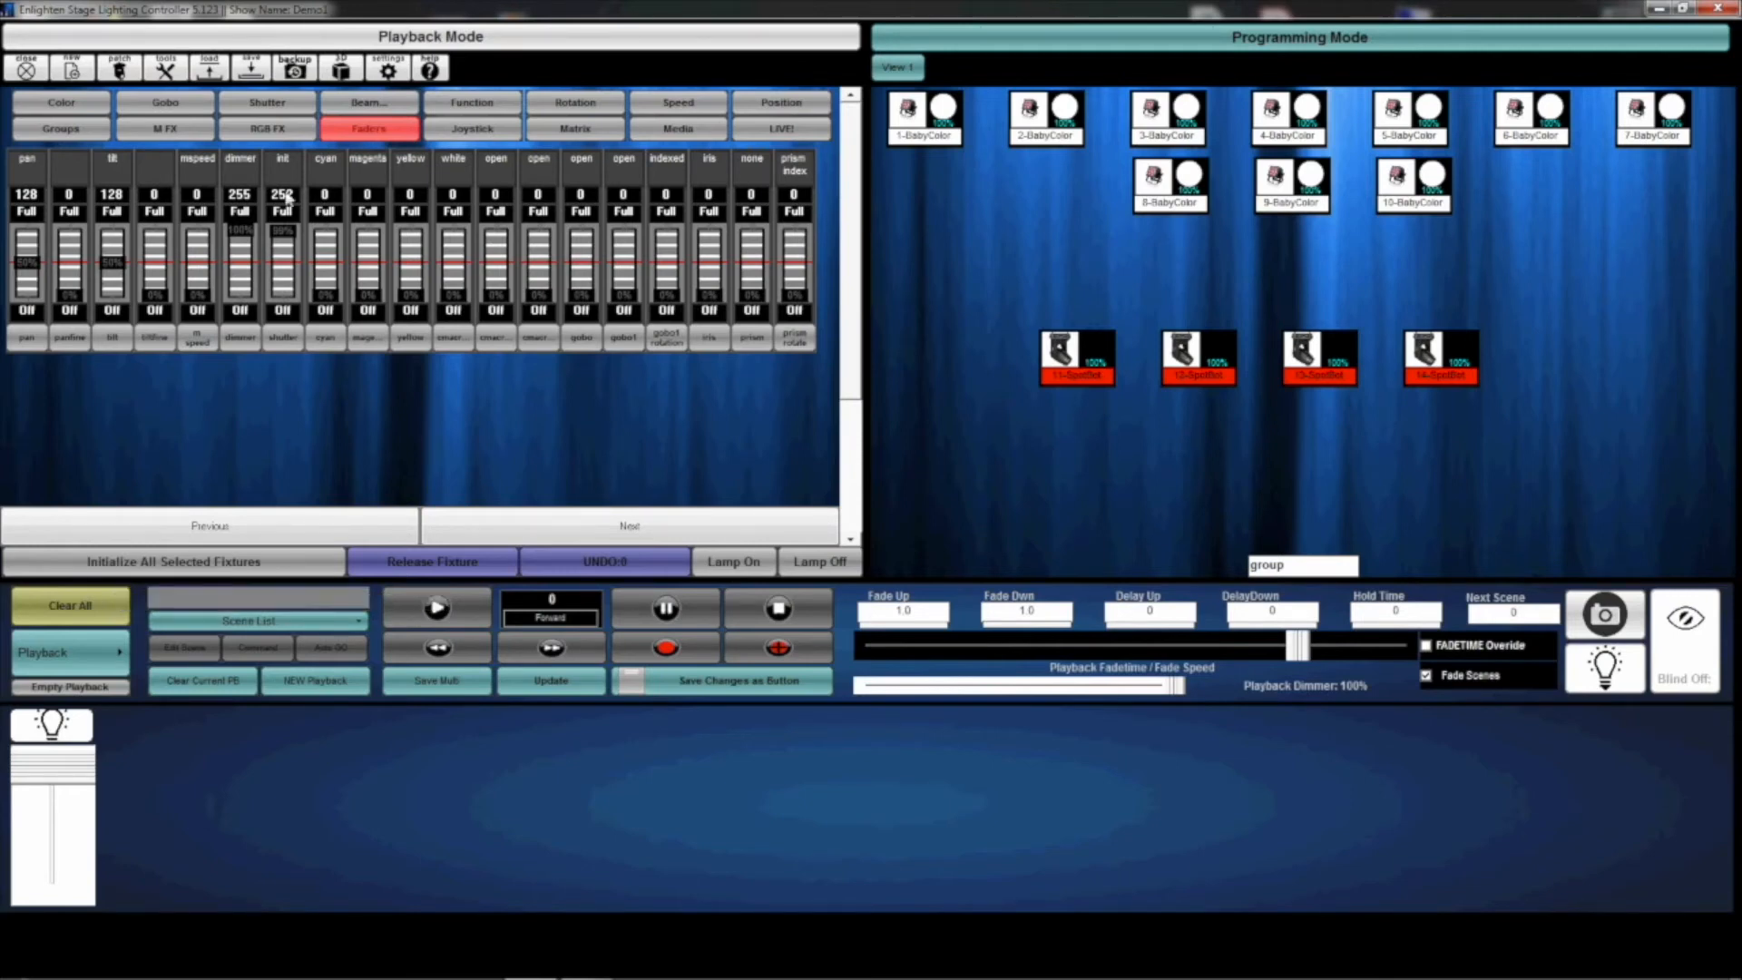
left_click(1622, 228)
left_click_drag(1622, 237, 884, 86)
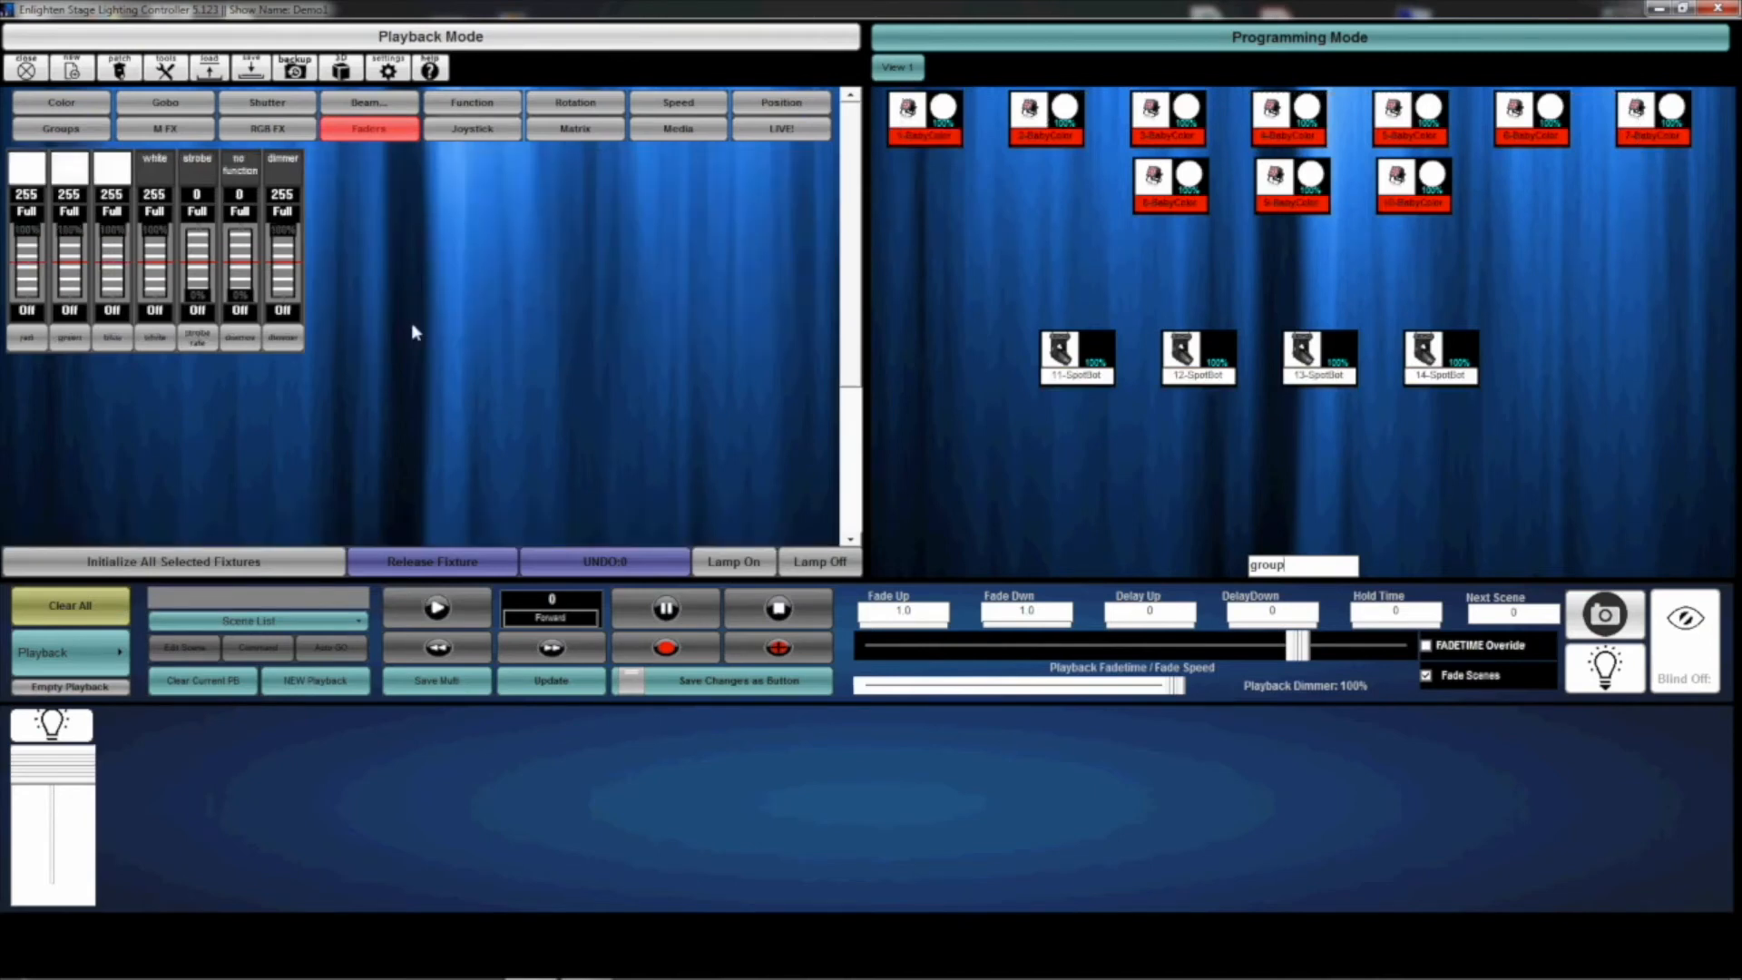
Step: Try selecting fixtures through the BabyColor 7CH and SpotBot [26ch] groups, singly and together, and deselect everything
left_click(78, 134)
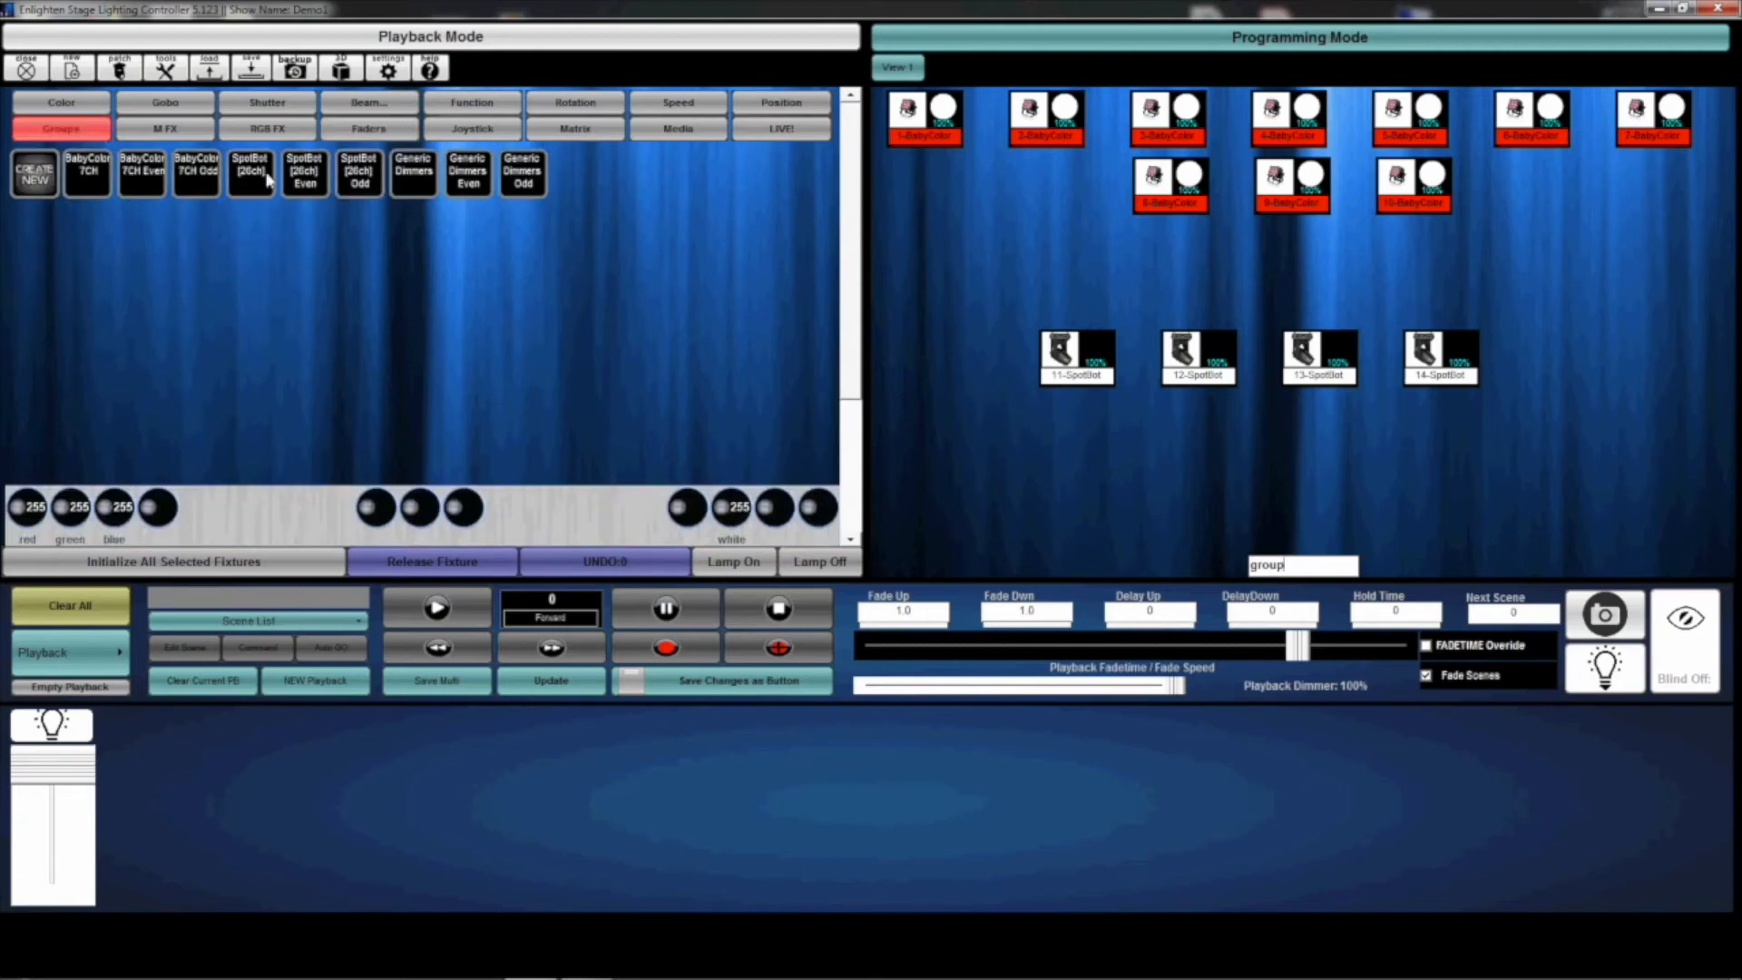
left_click(91, 180)
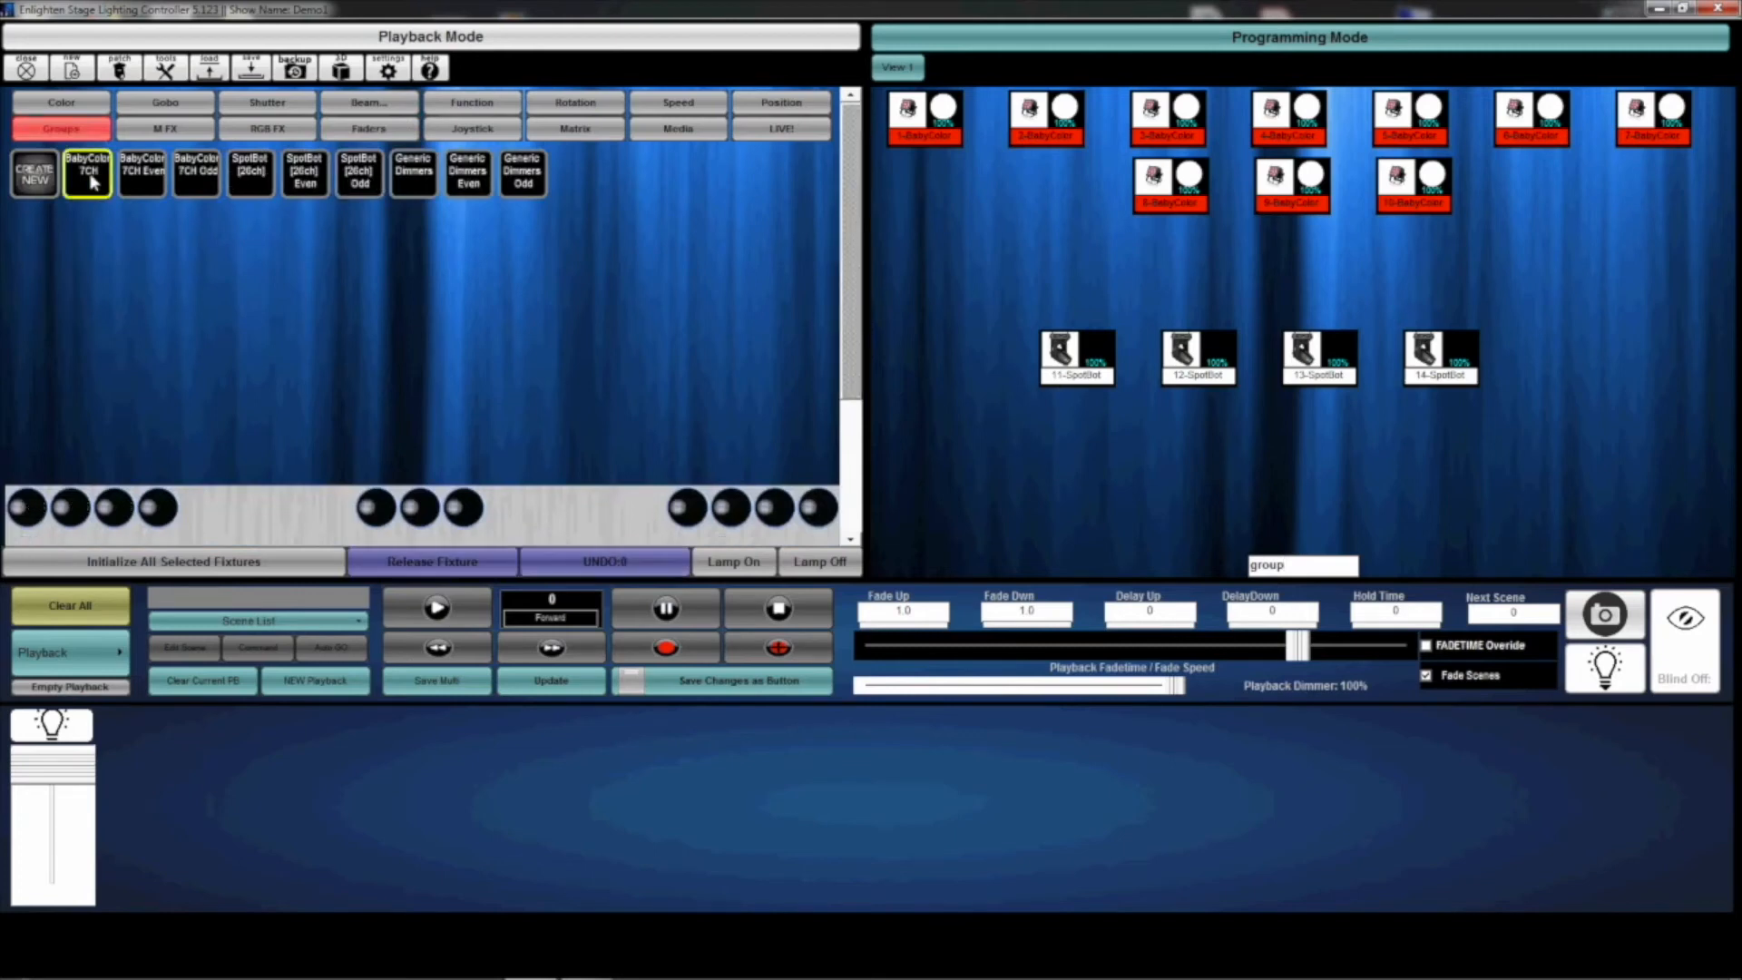
left_click(256, 180)
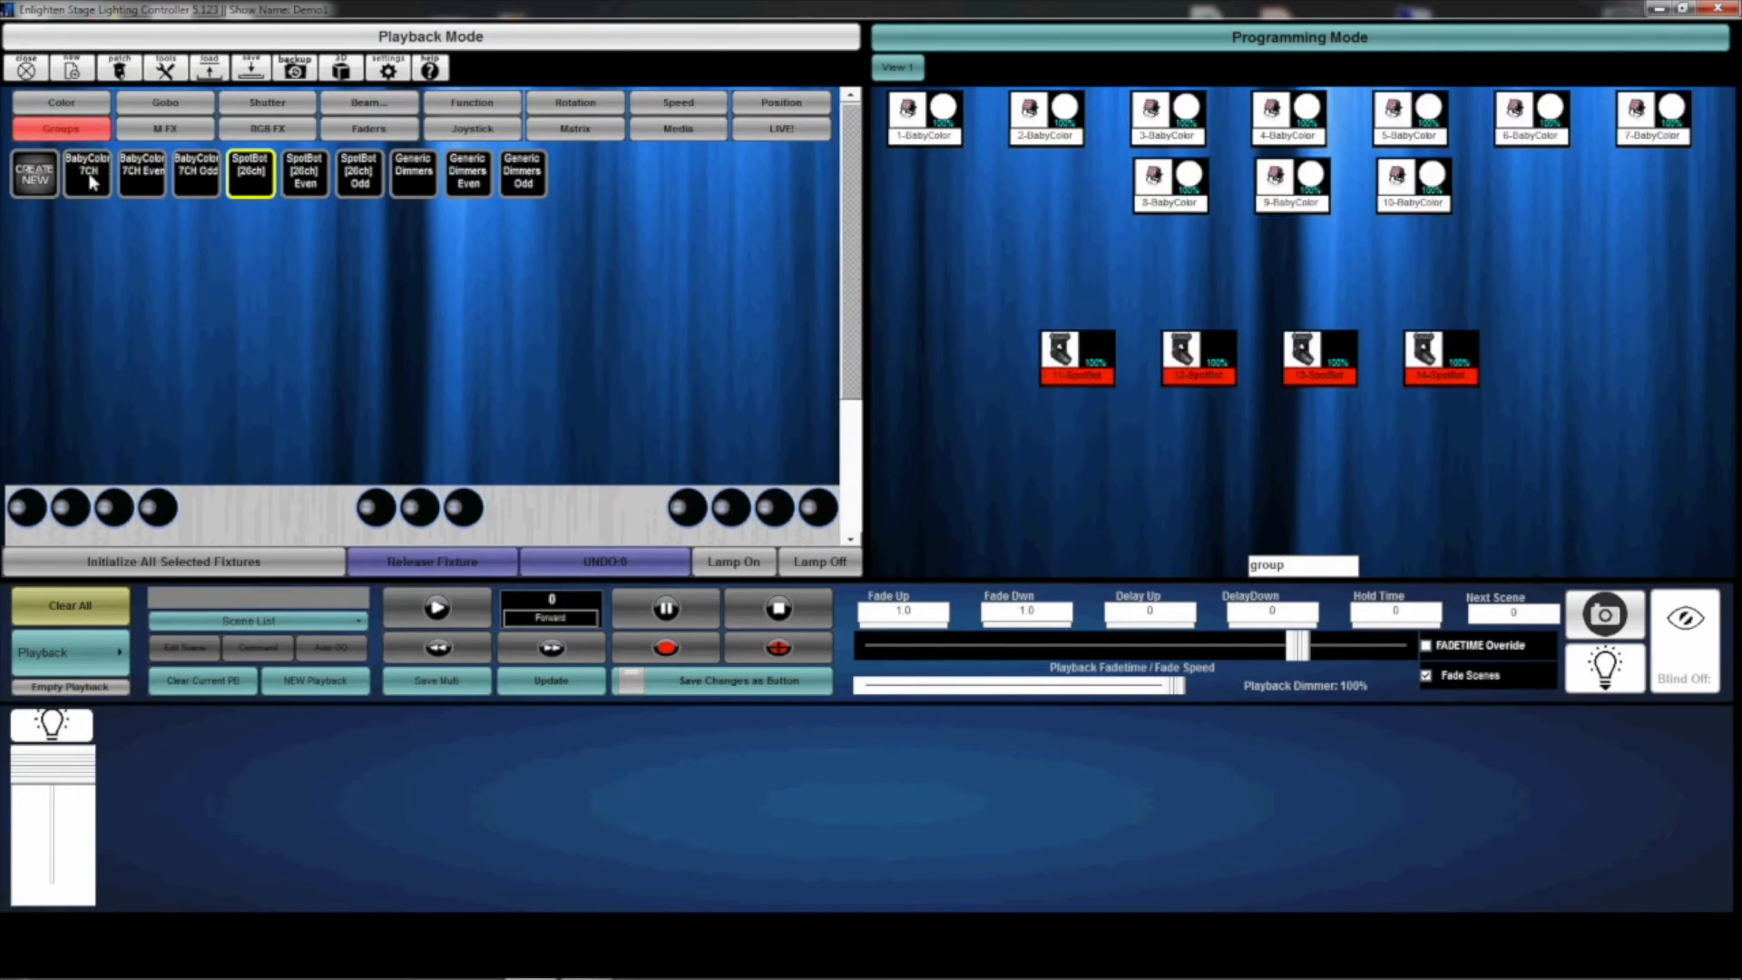
left_click(91, 177)
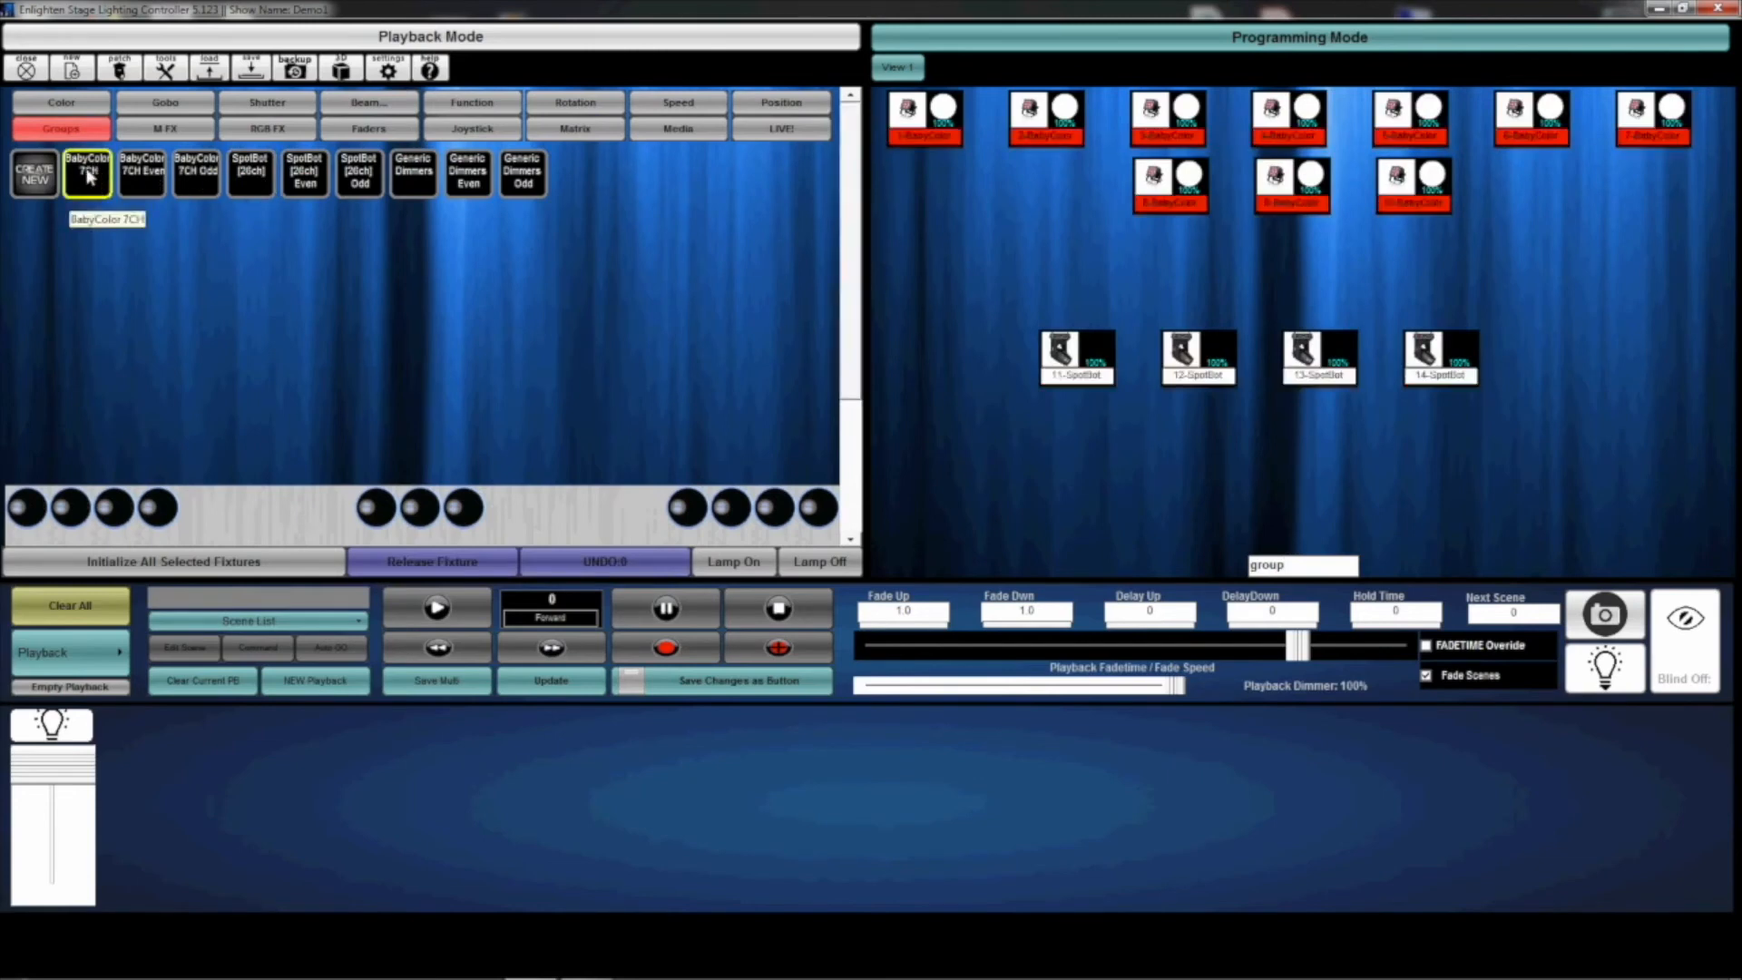
left_click(256, 178)
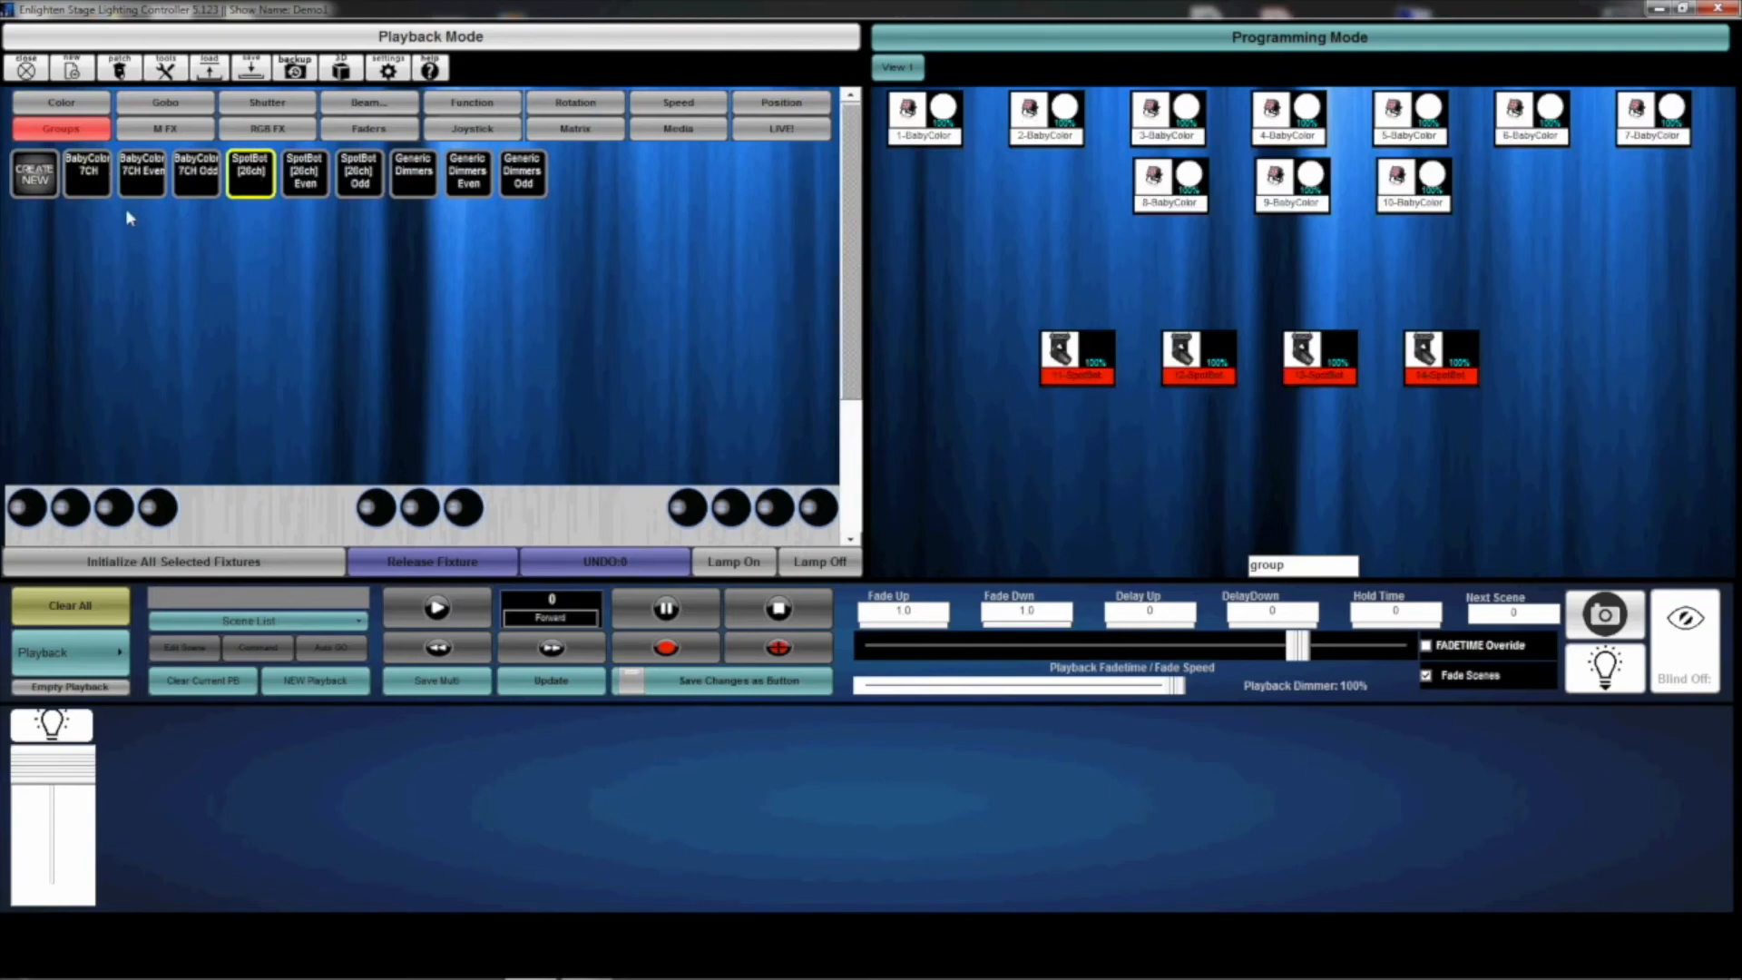
left_click(91, 177)
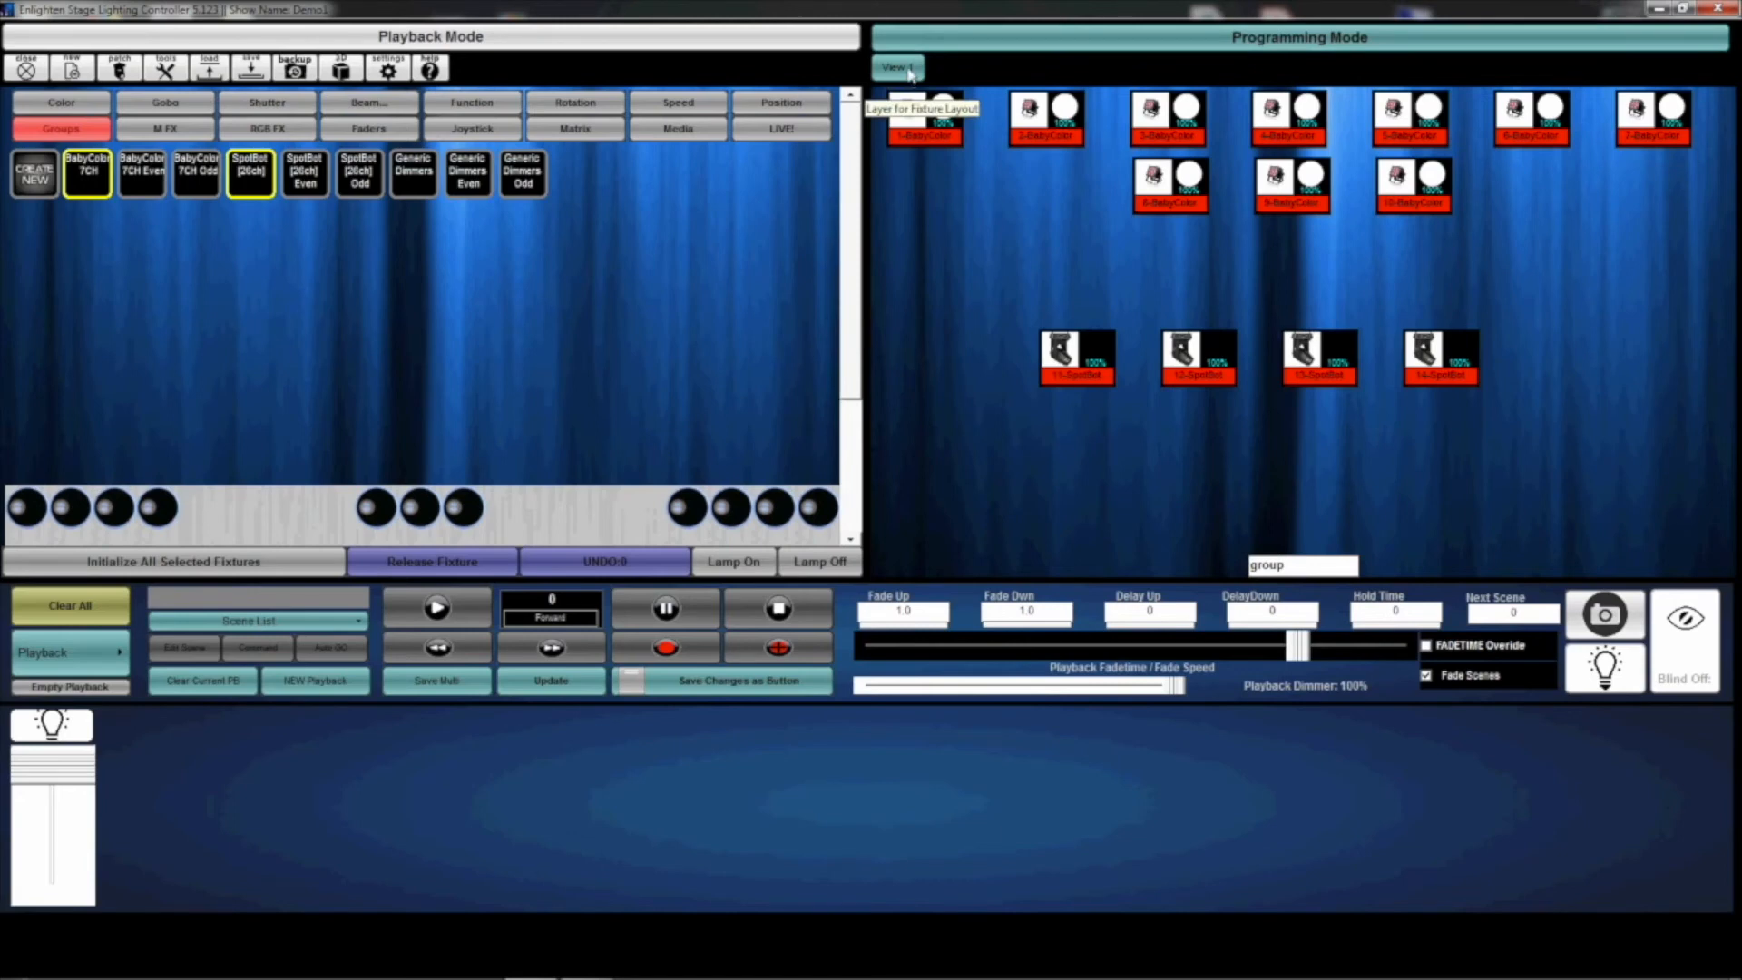
left_click(996, 247)
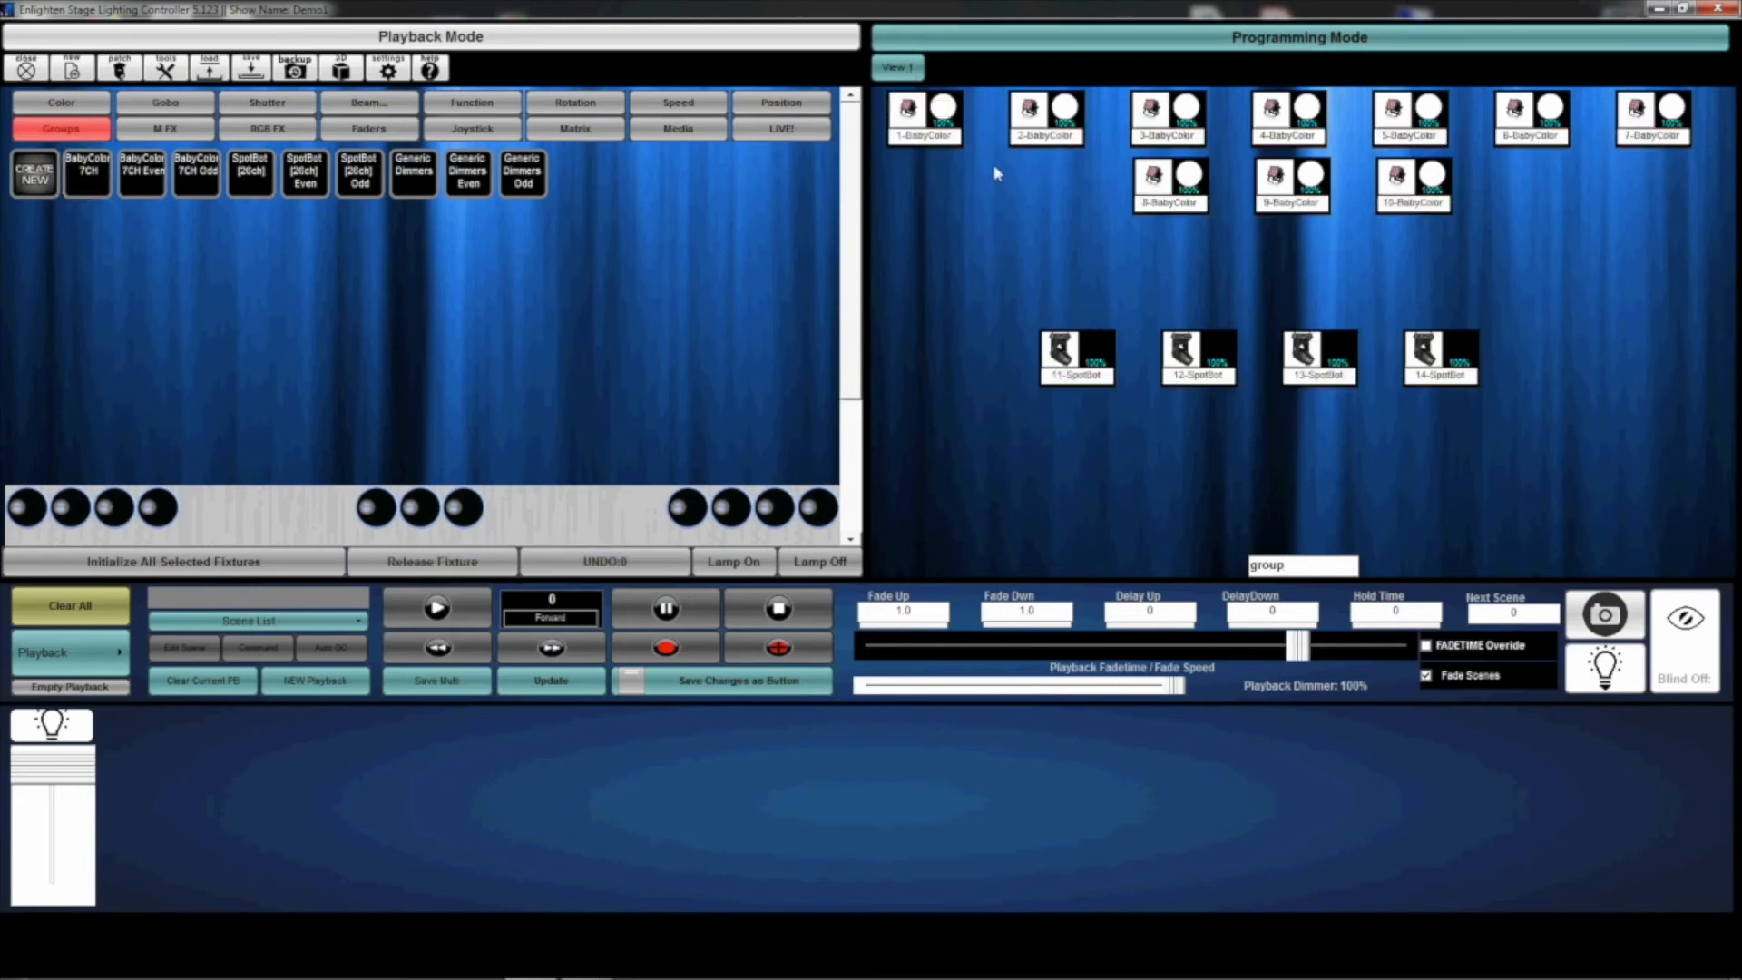
Step: Add a second fixture layout view, View 2
left_click_drag(1702, 234, 898, 107)
left_click(937, 224)
right_click(898, 65)
left_click(944, 78)
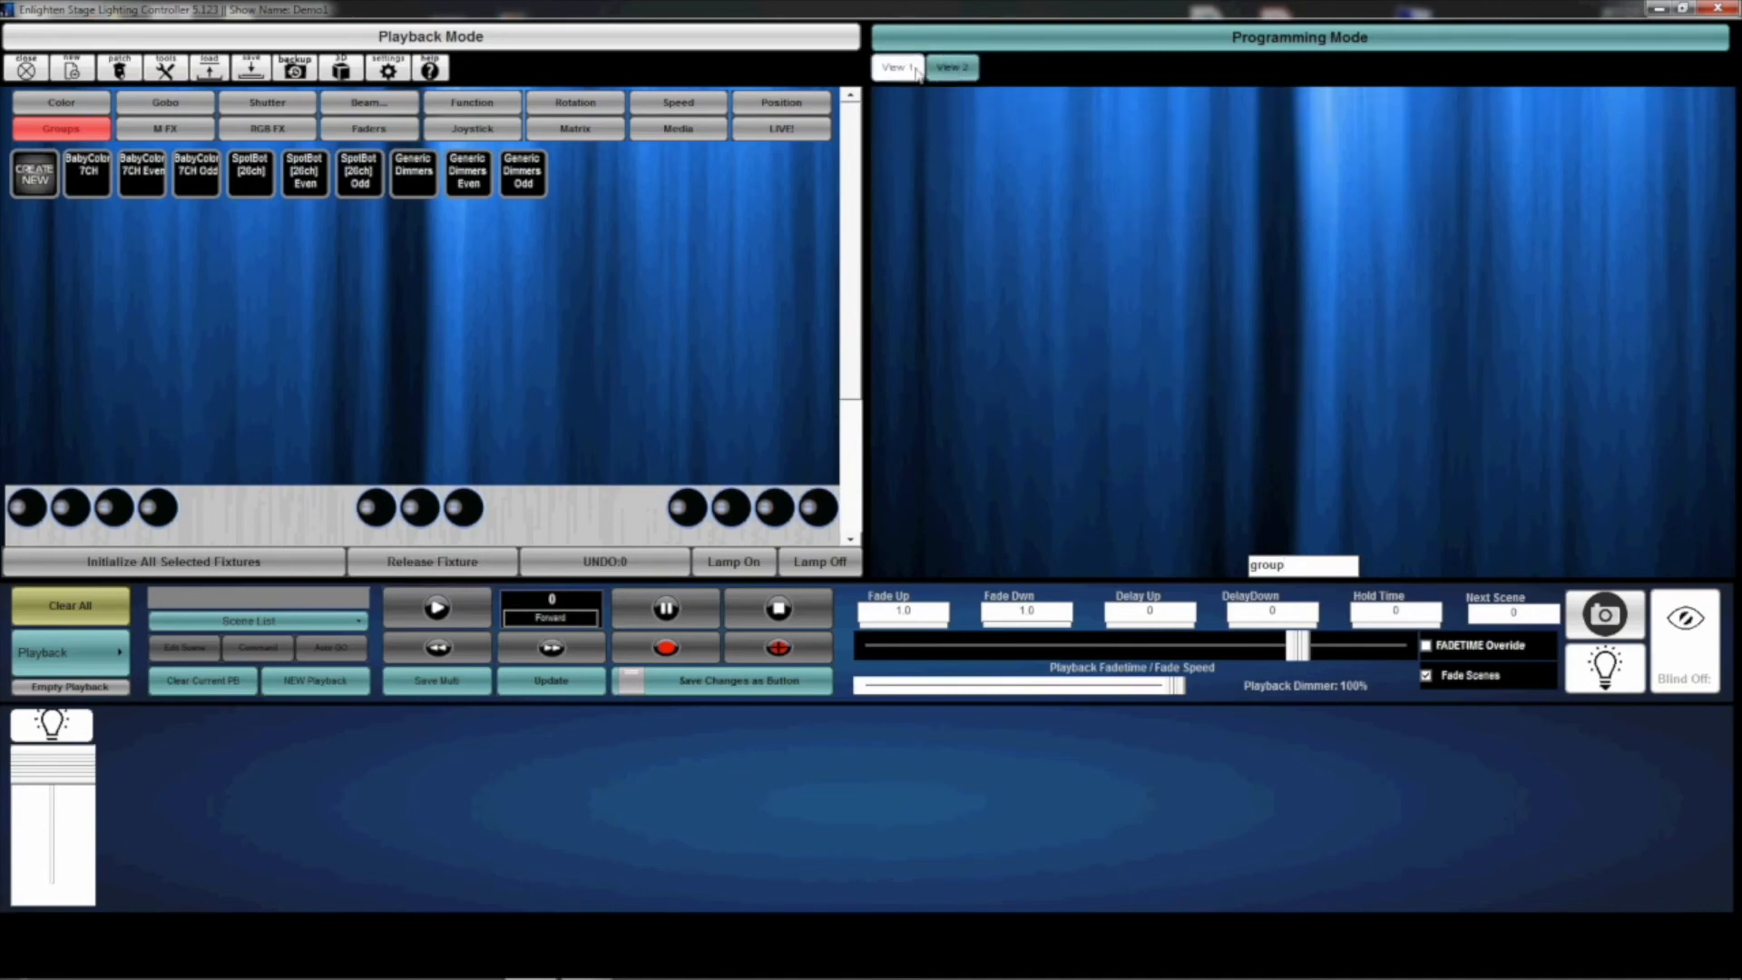
Step: Move the ten BabyColor fixtures from View 1 to the View 2 layer and open View 2
left_click(908, 78)
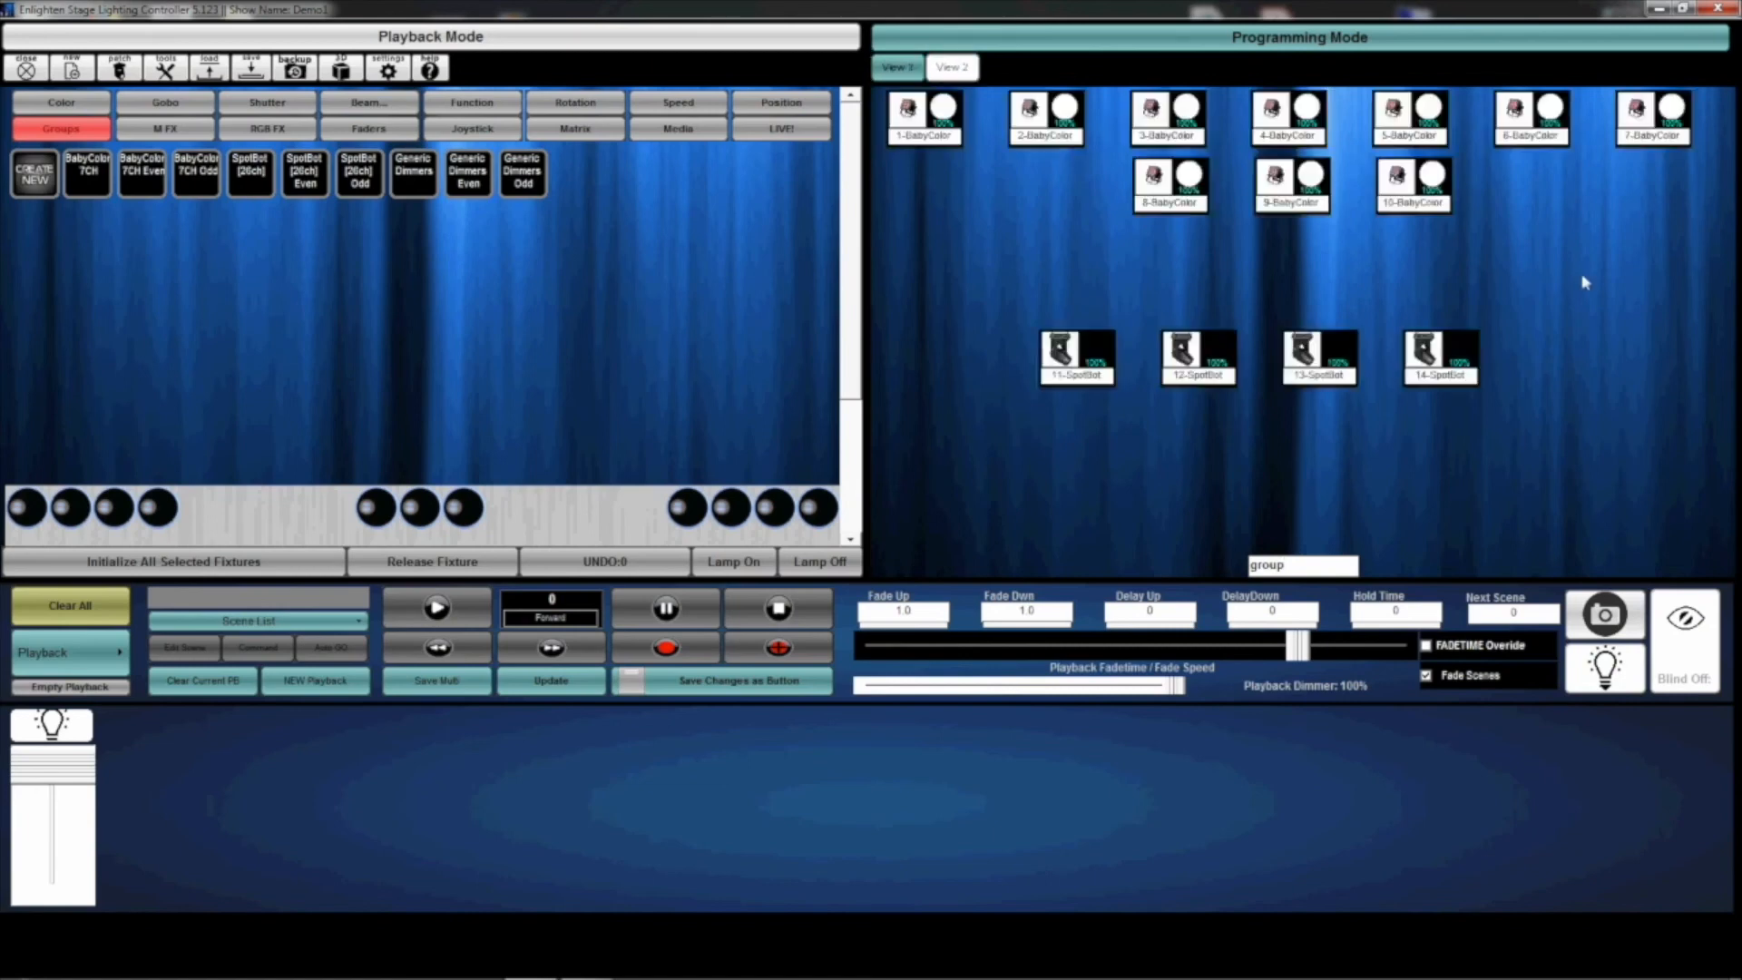
right_click(1170, 192)
mouse_move(1266, 327)
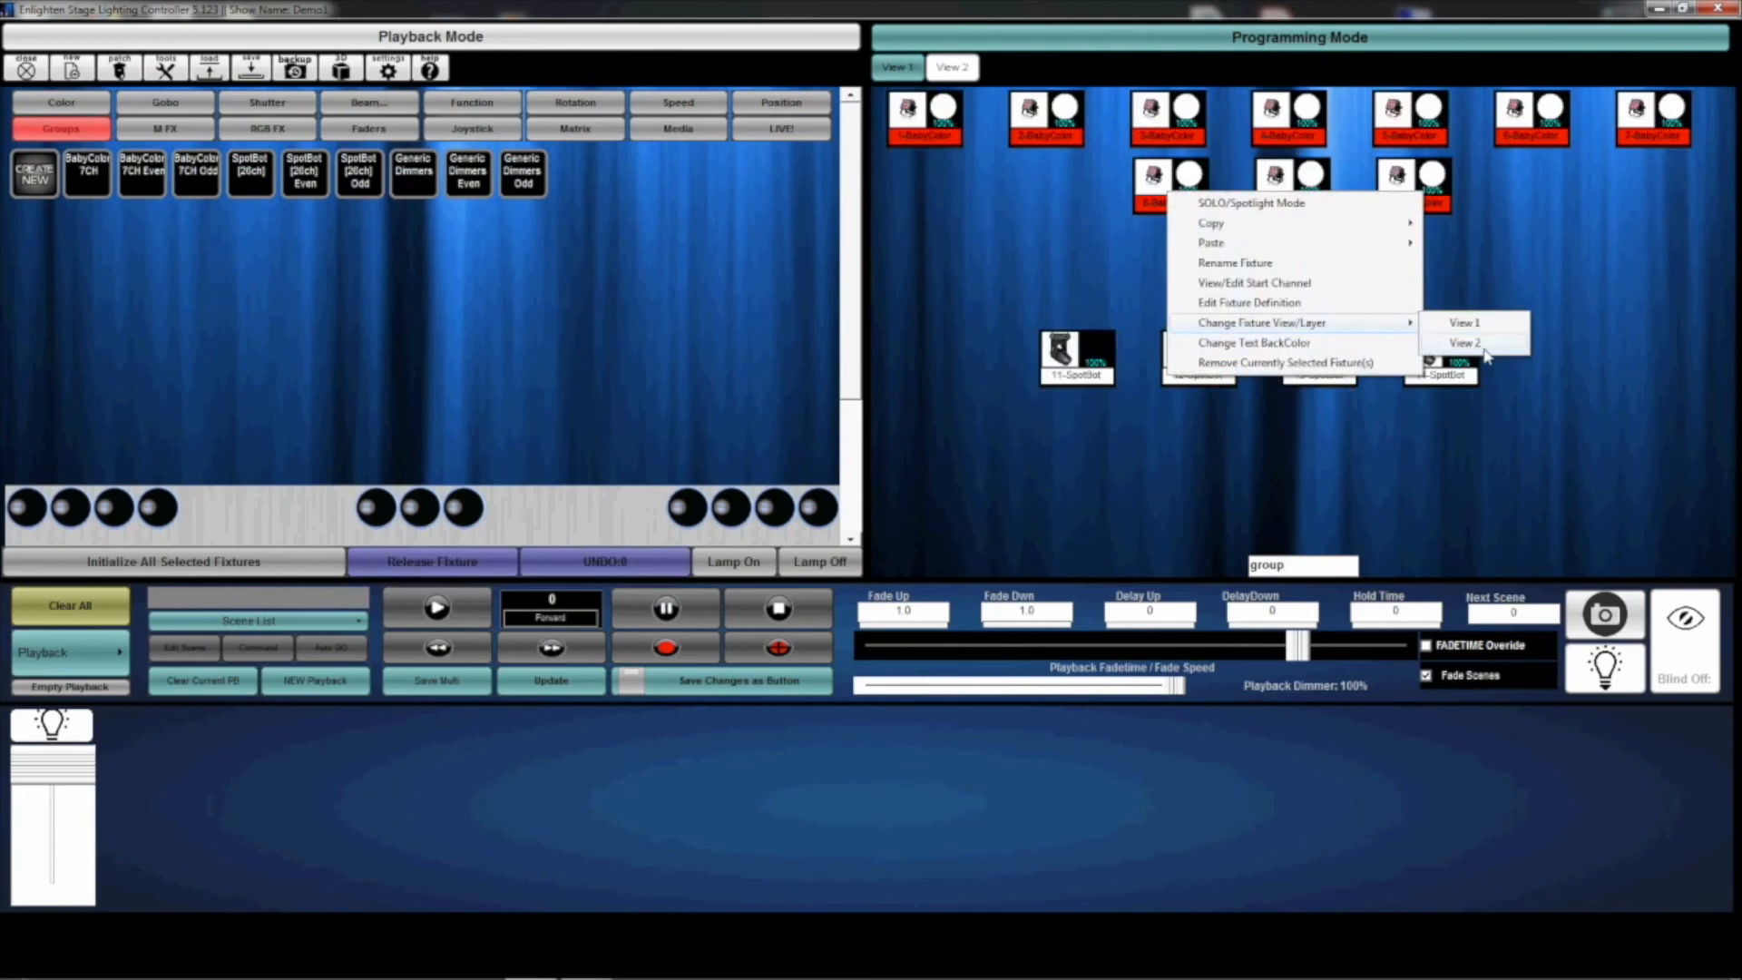
left_click(1474, 345)
left_click(952, 69)
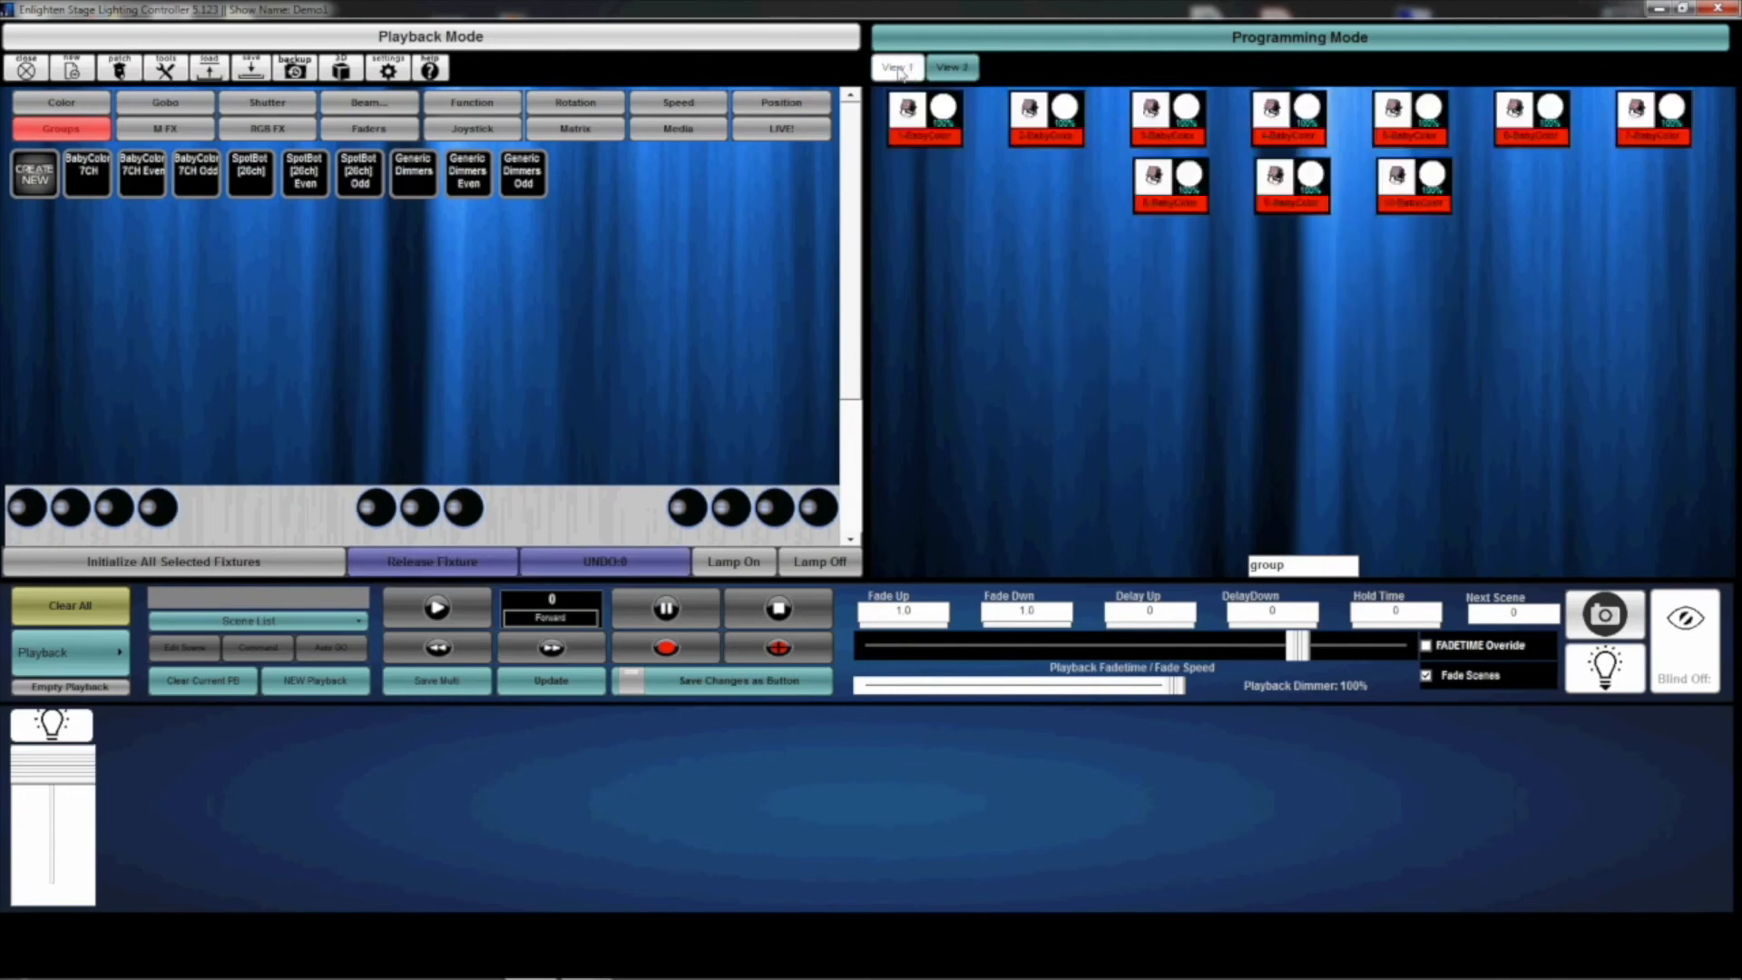
Step: Move the four SpotBot fixtures together toward the upper part of the View 1 layout
left_click(898, 71)
left_click_drag(1530, 449, 1013, 307)
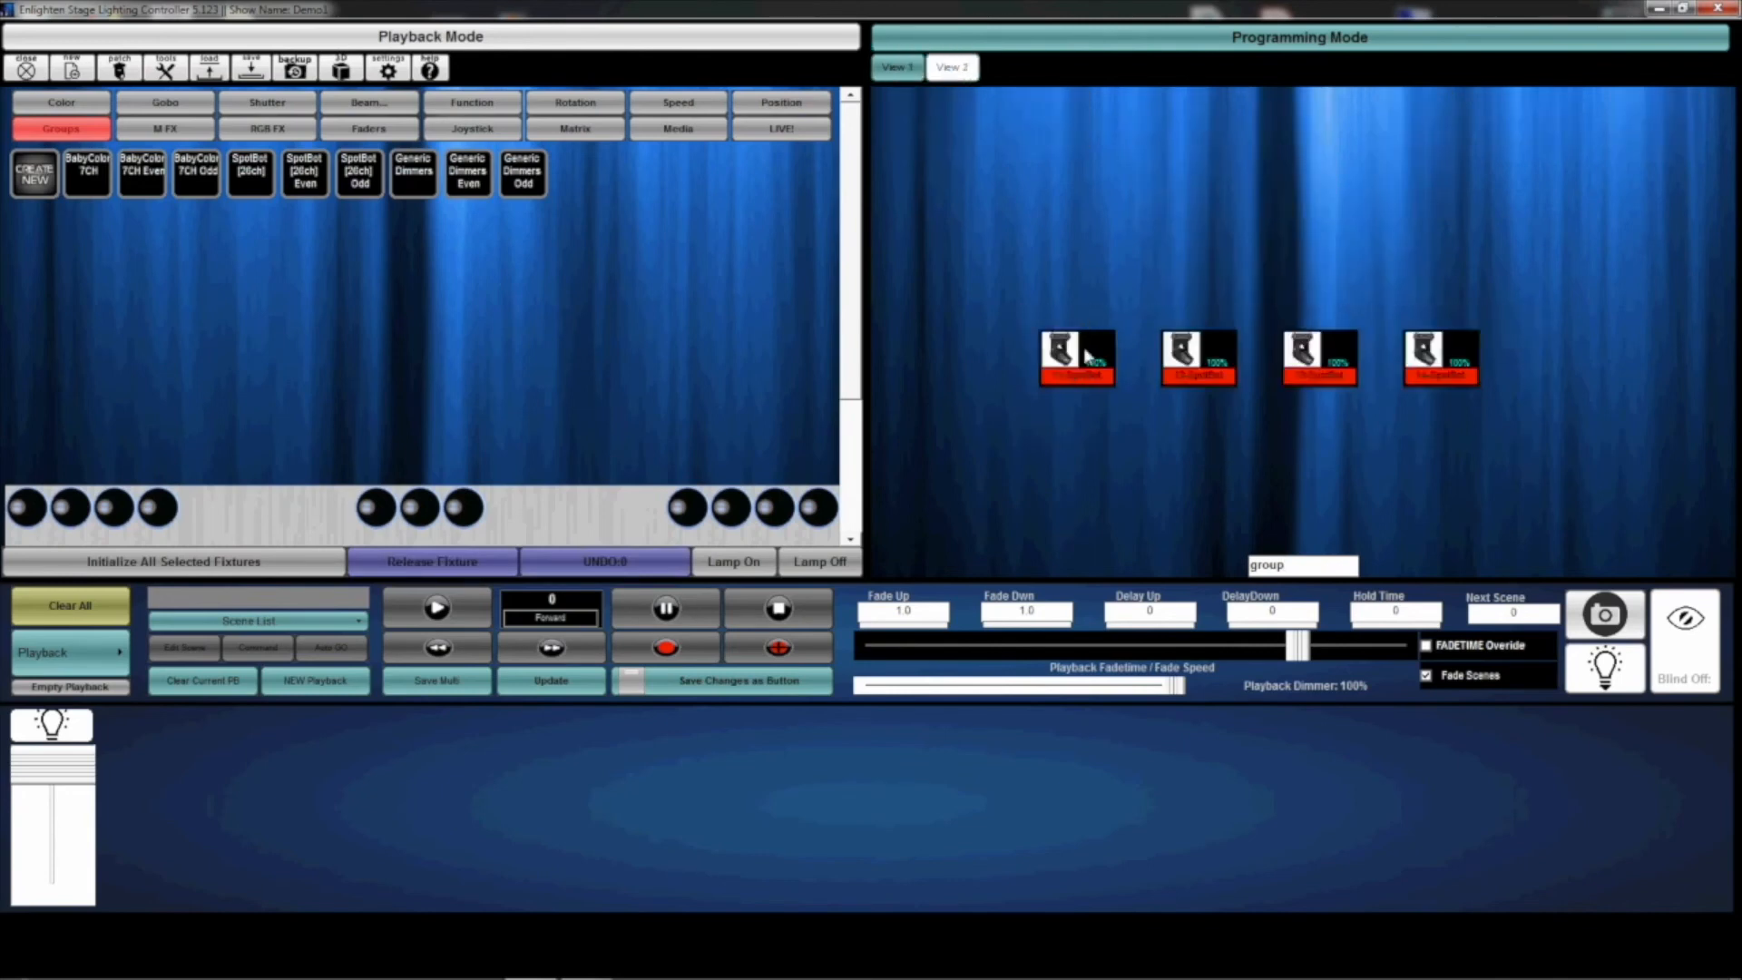
left_click_drag(1089, 358, 1098, 178)
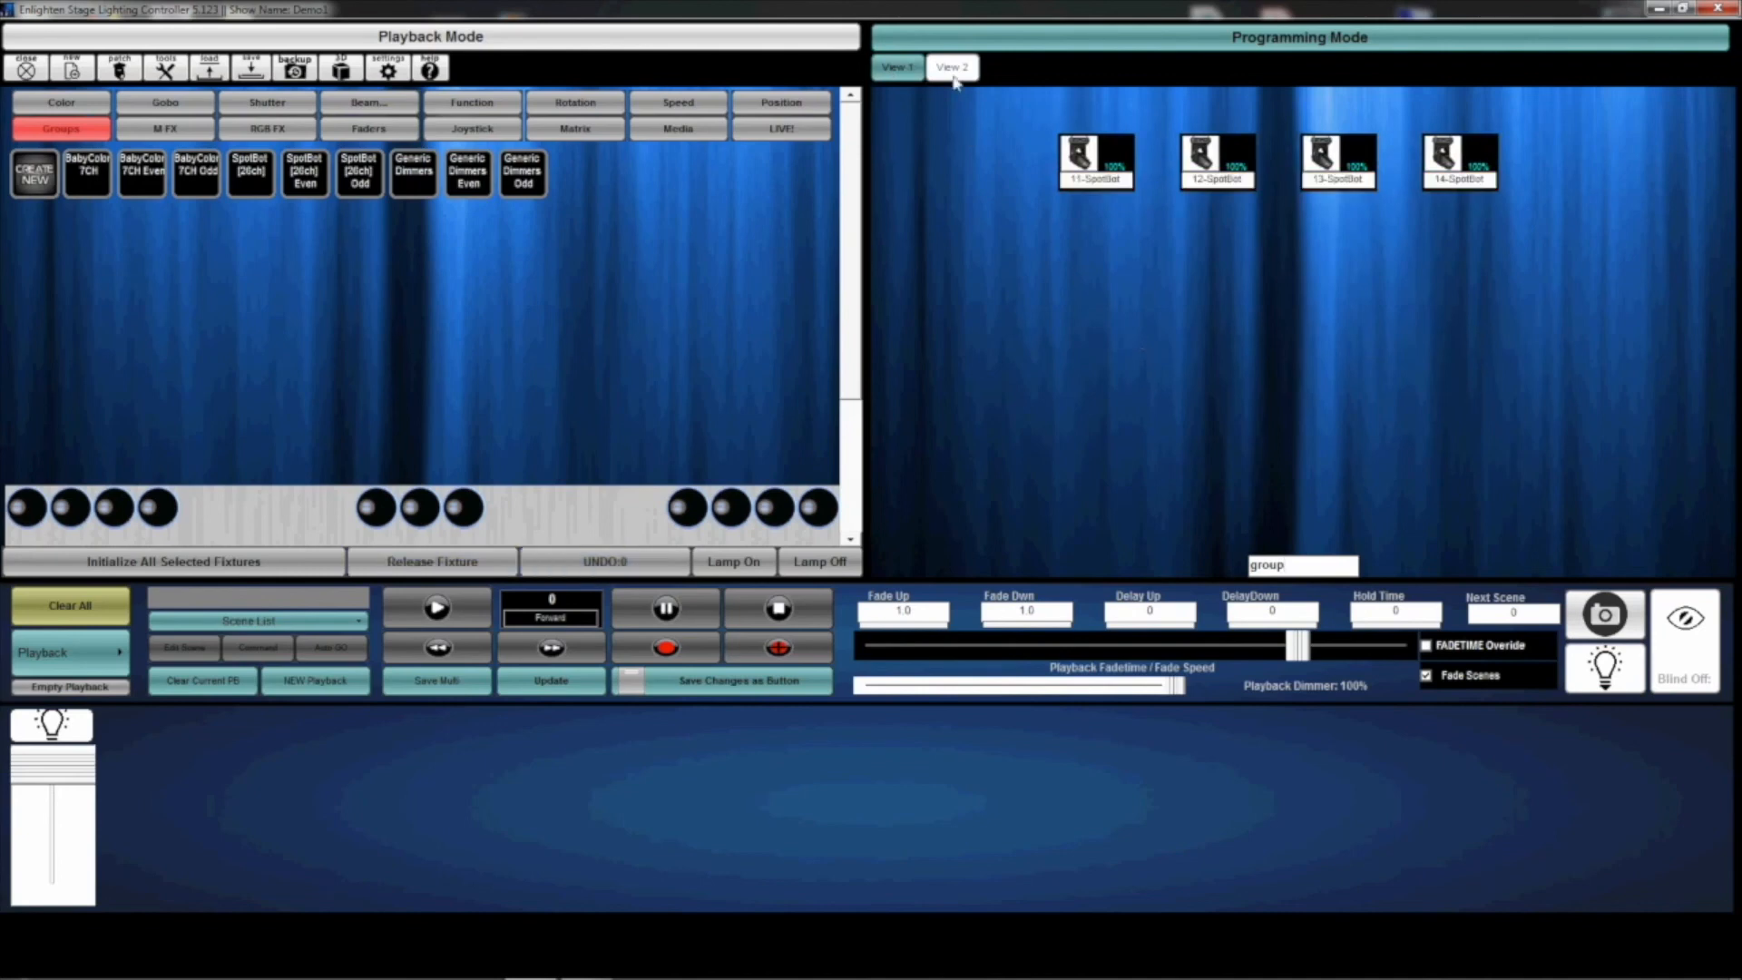
Step: Reposition the ten BabyColor fixtures as a block in View 2 and return to View 1
left_click(953, 67)
left_click_drag(1683, 238, 932, 118)
mouse_move(1175, 142)
left_mouse_down()
mouse_move(1183, 166)
mouse_move(1181, 147)
left_mouse_up()
left_click(1224, 303)
left_click(896, 69)
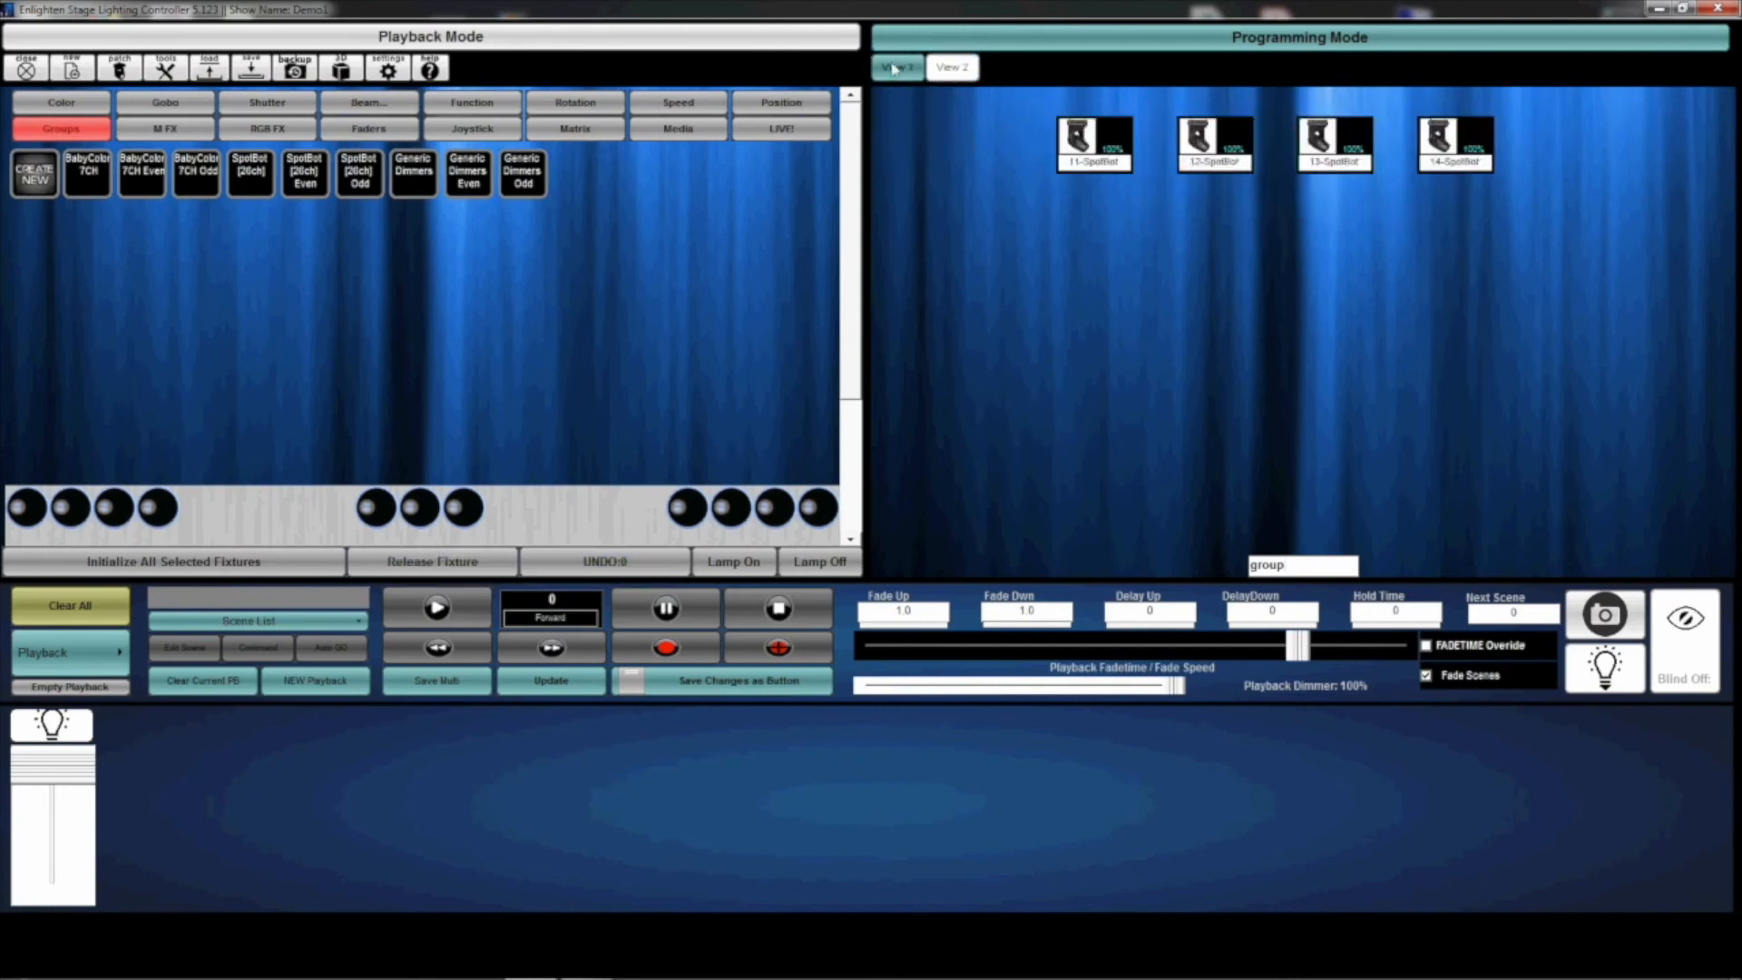